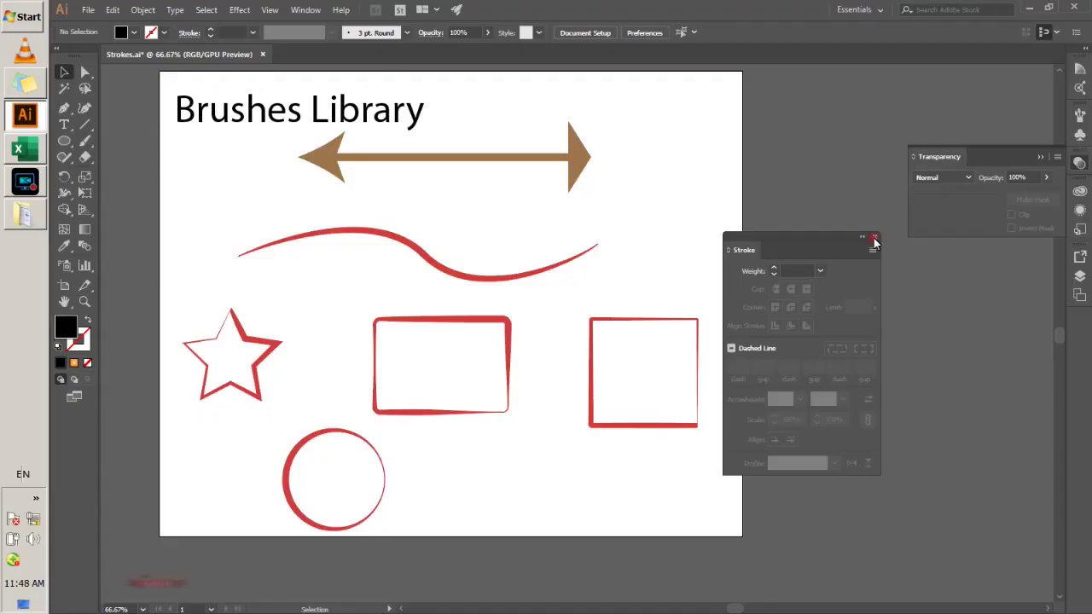
Close the Stroke and Transparency panels and bring up the Window menu
left_click(875, 239)
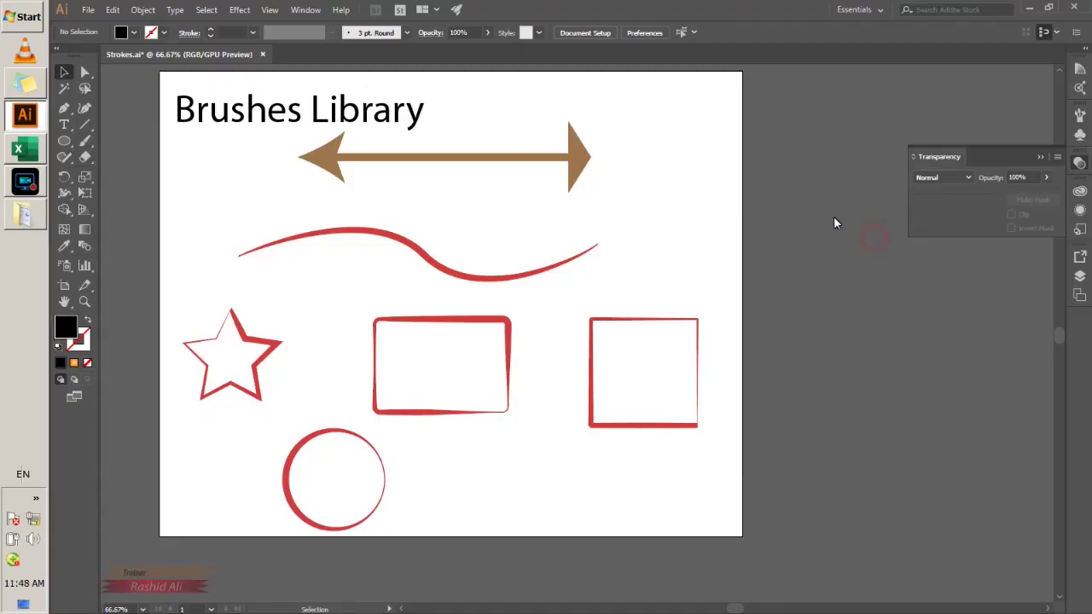
left_click(1041, 158)
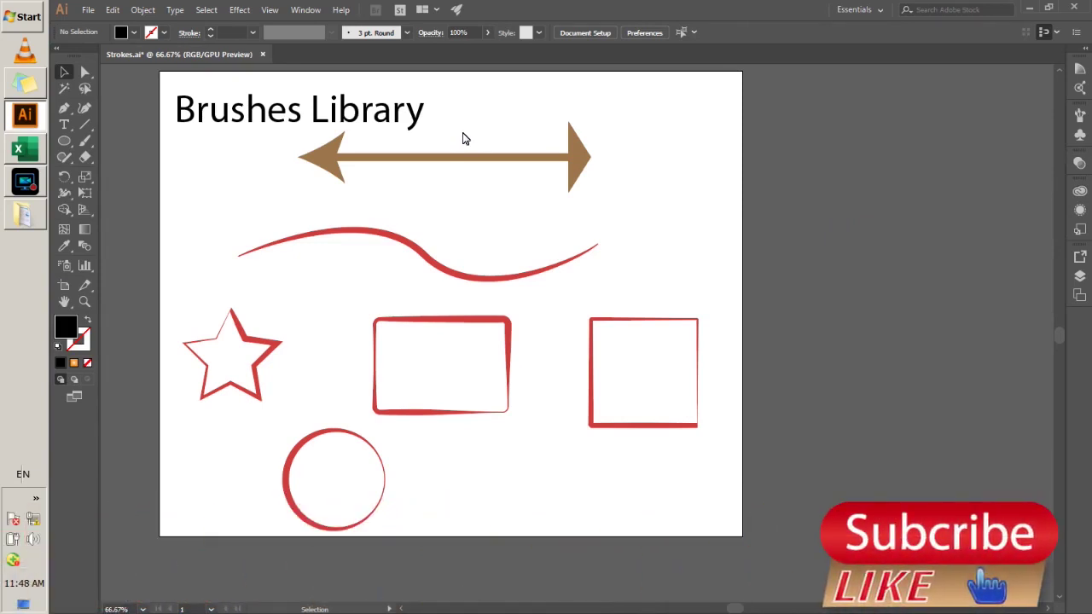
left_click(295, 10)
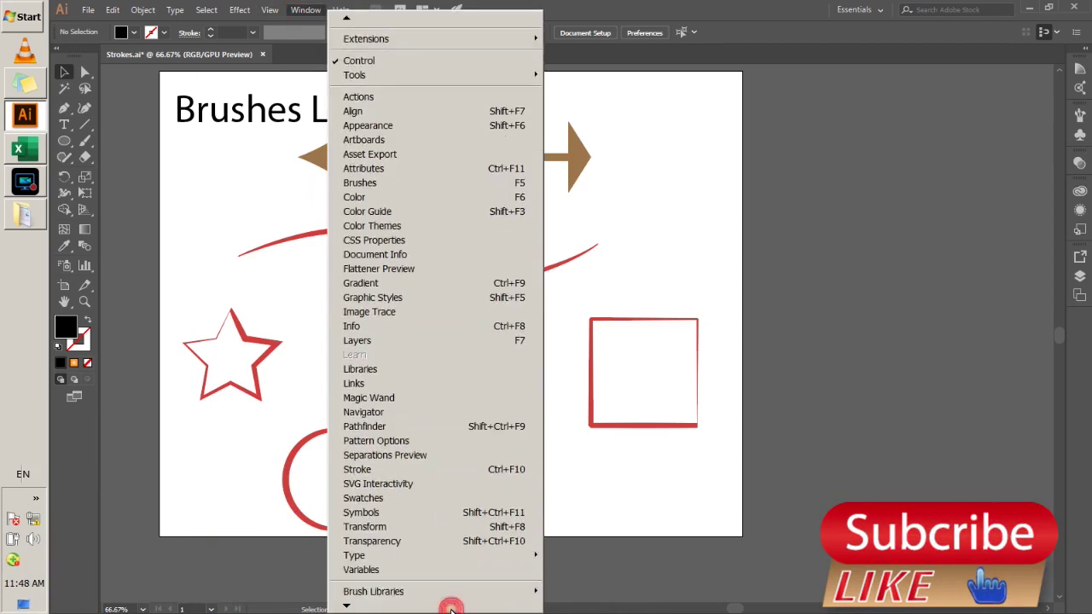
Load the Arrows_Special, Arrows_Standard and Pattern Arrows libraries and expand their panel
left_click(446, 563)
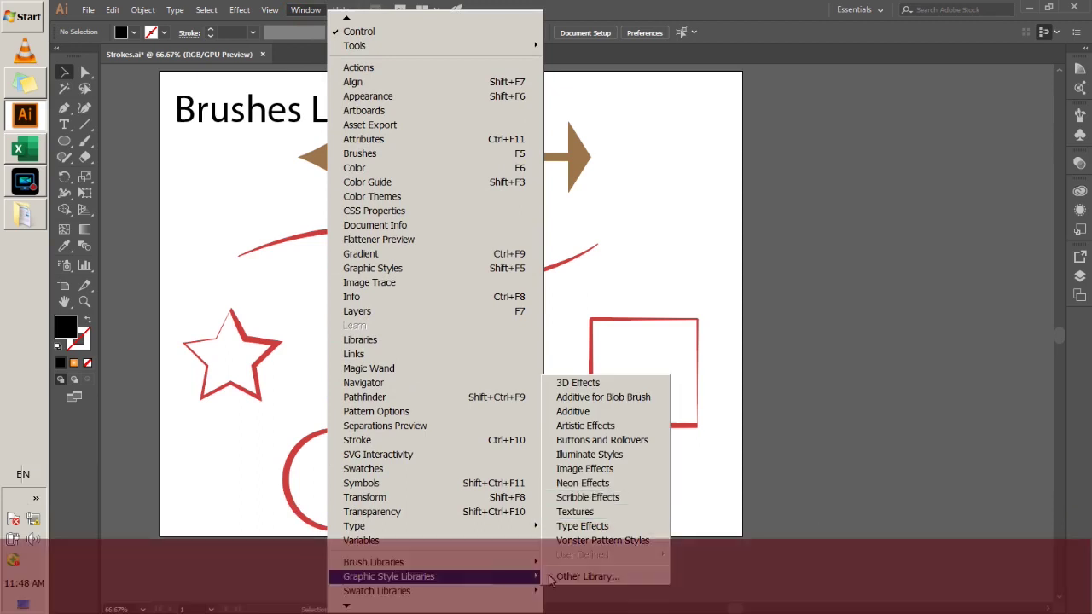
mouse_move(372, 591)
mouse_move(597, 425)
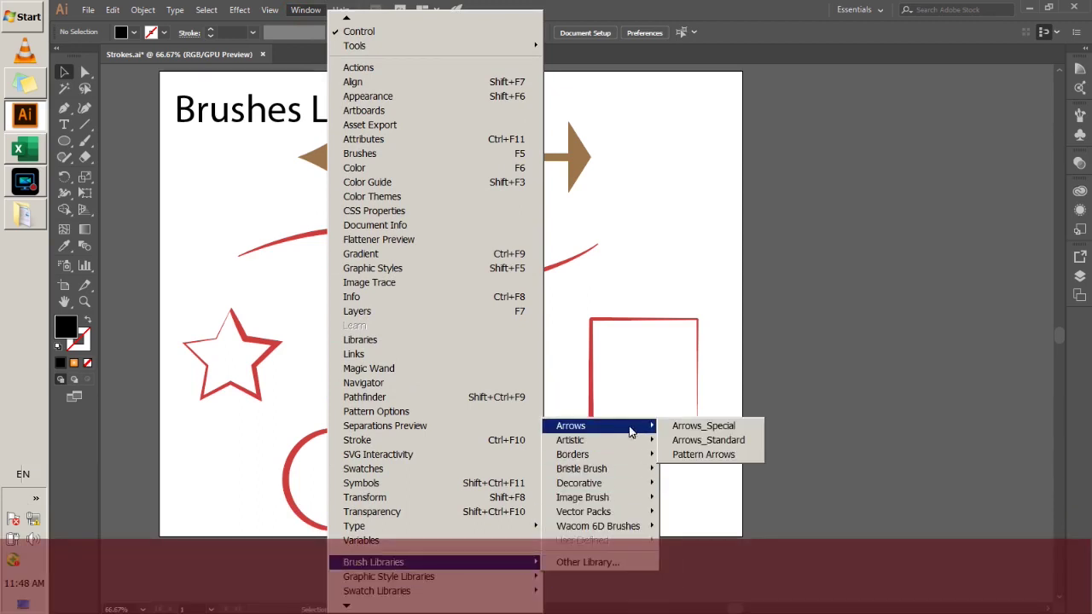
left_click(710, 426)
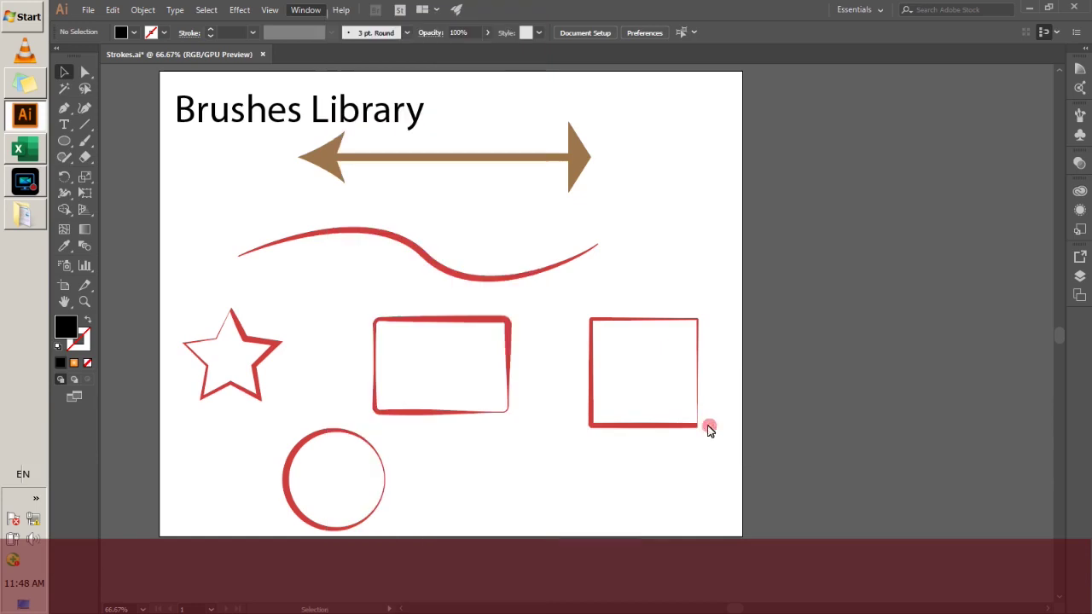
left_click(304, 10)
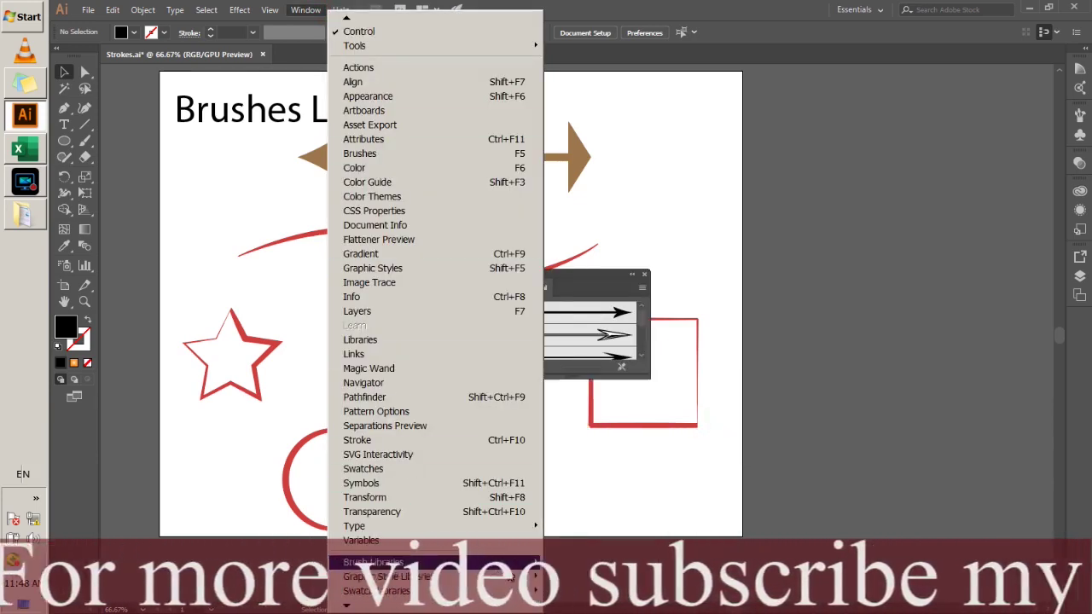
left_click(710, 440)
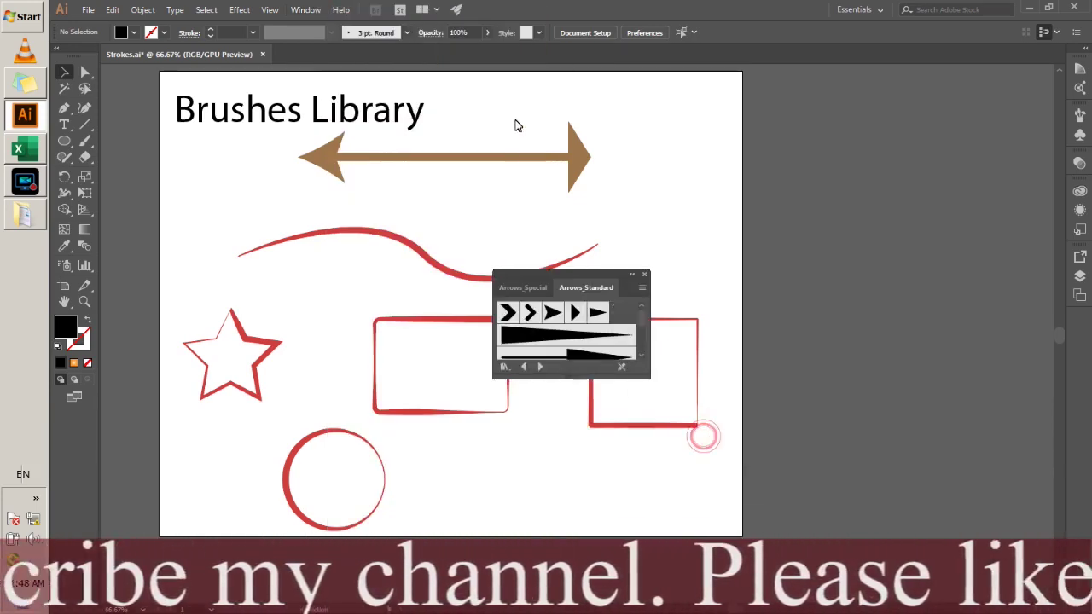
left_click(307, 10)
mouse_move(373, 562)
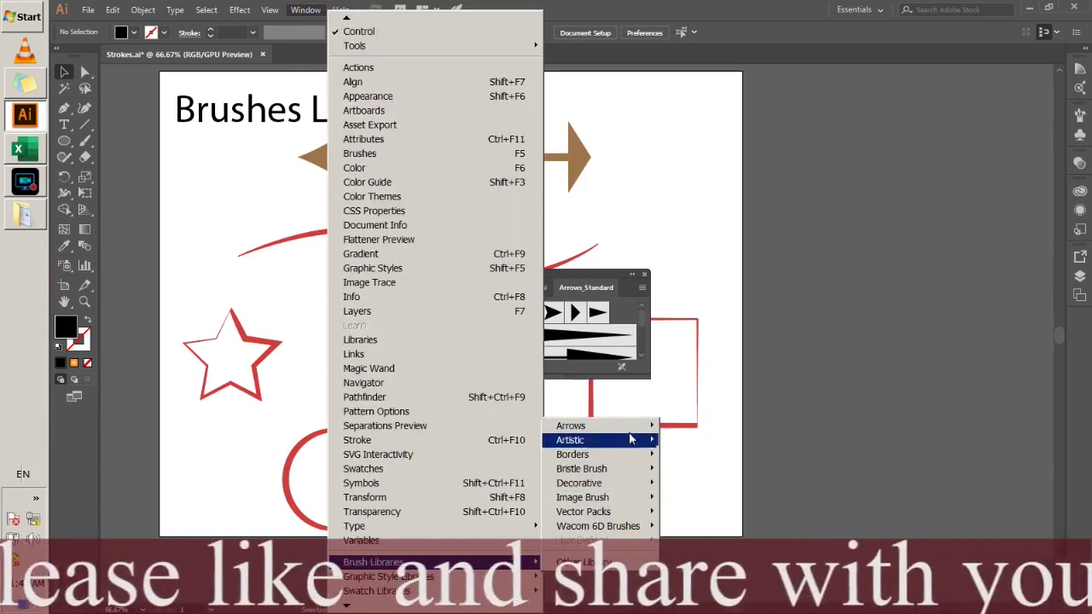
left_click(702, 454)
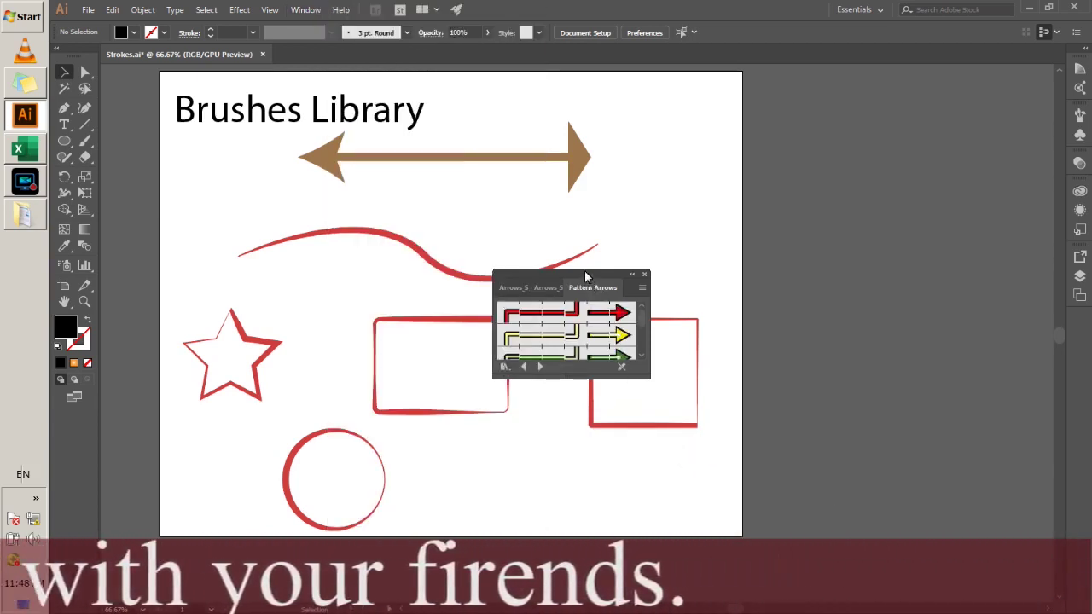
left_click(585, 271)
left_click(907, 322)
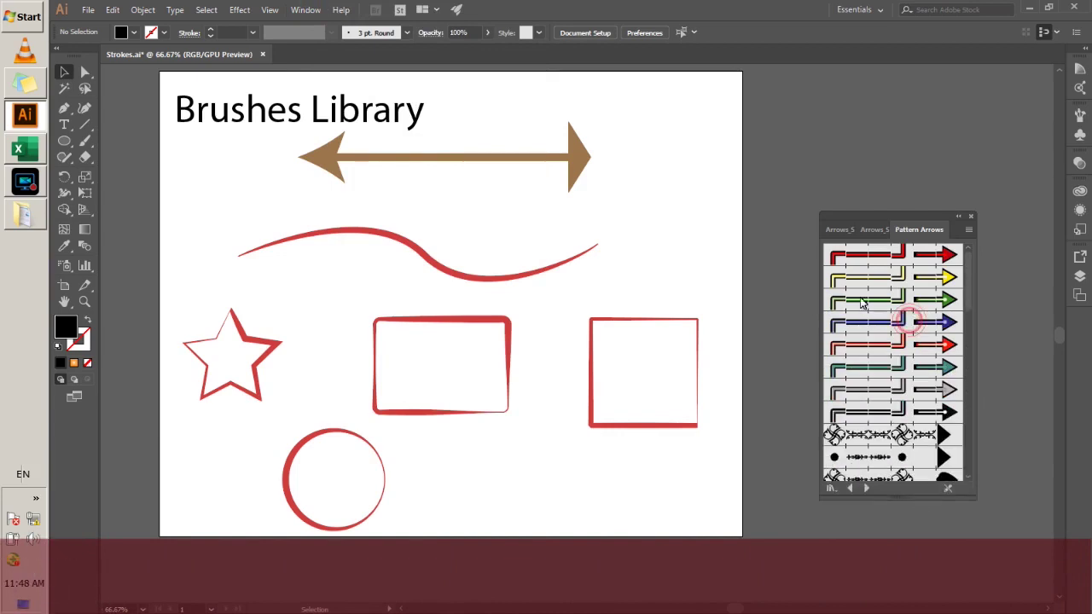
Split the three arrow libraries into separate panels stacked with Arrows_Standard on top
mouse_move(817, 254)
left_mouse_down()
mouse_move(751, 252)
mouse_move(777, 267)
left_mouse_up()
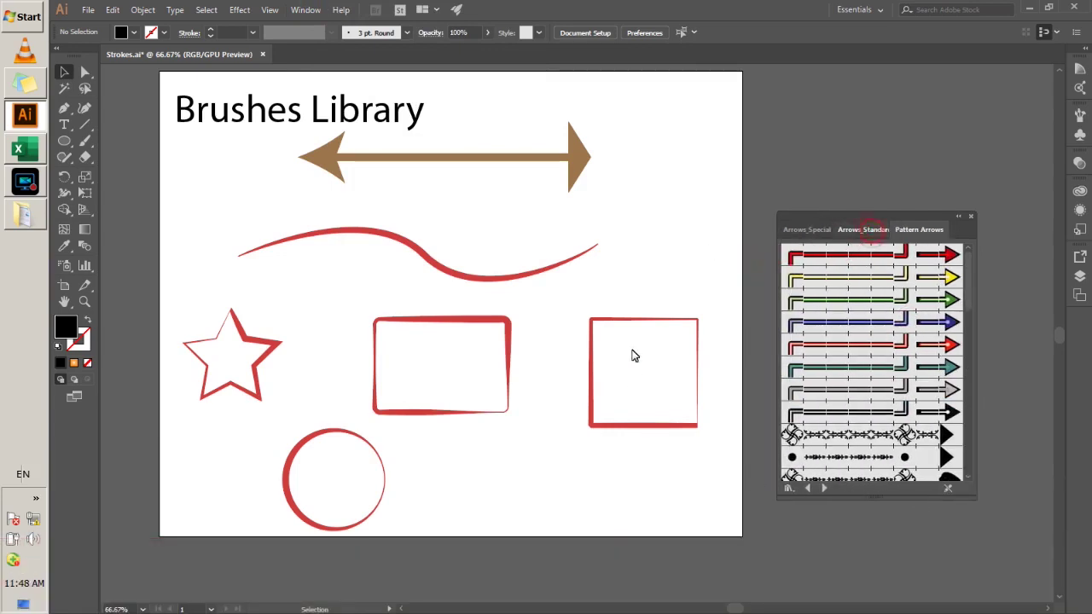
left_click_drag(866, 230, 632, 355)
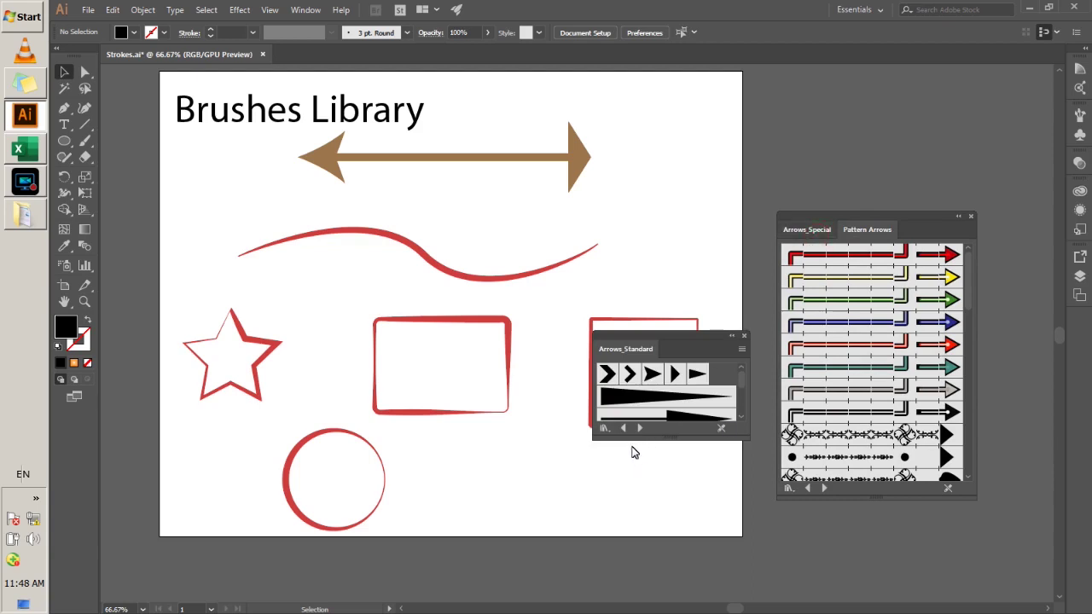
left_click_drag(638, 451, 640, 450)
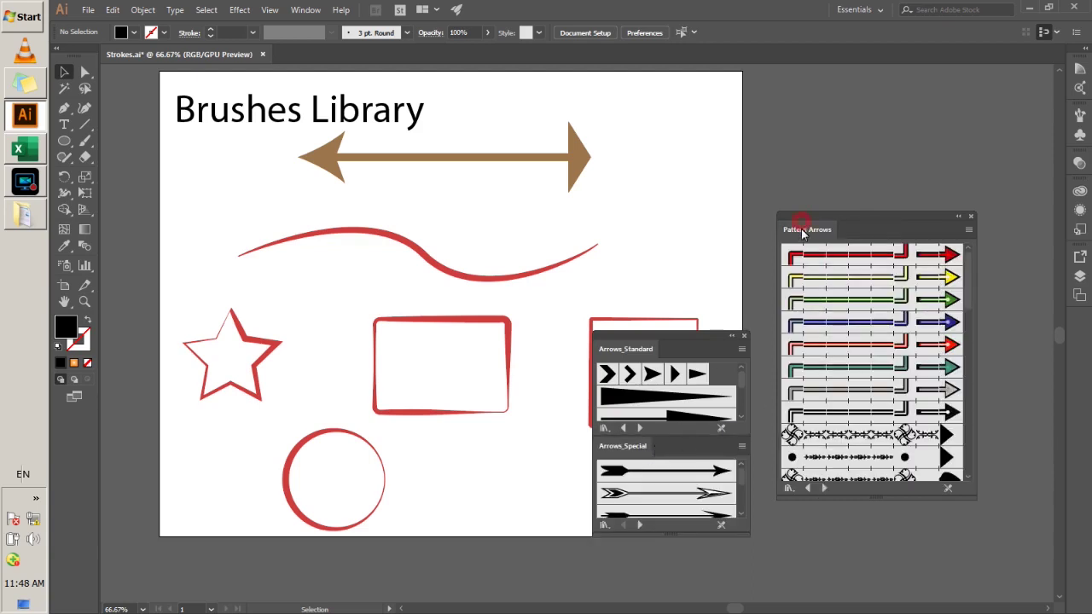
mouse_move(802, 231)
left_mouse_down()
mouse_move(655, 521)
mouse_move(632, 536)
left_mouse_up()
left_click_drag(689, 341, 919, 226)
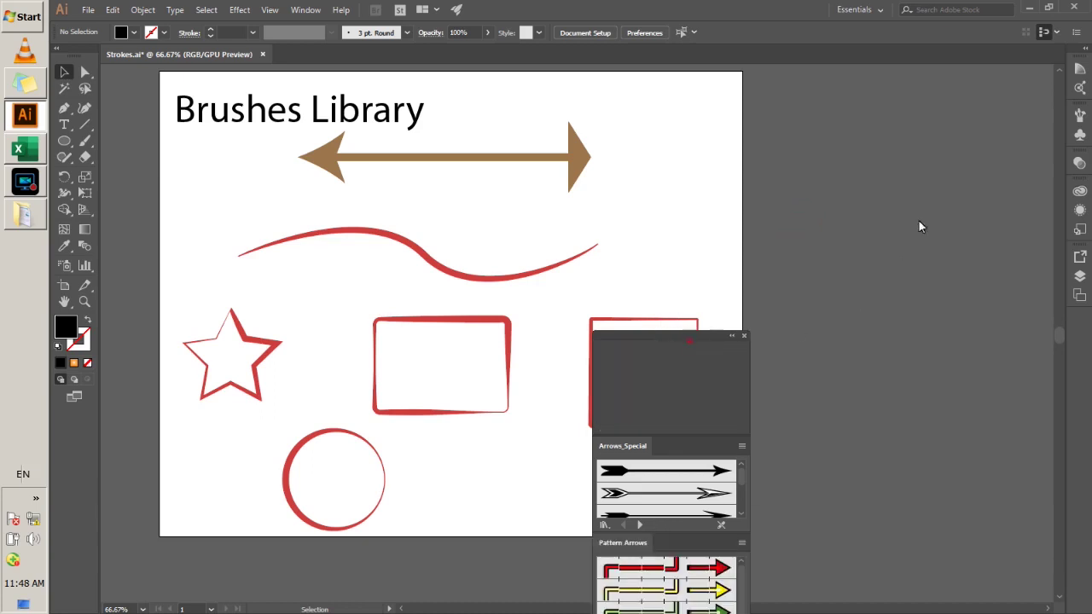
left_click_drag(702, 351, 694, 351)
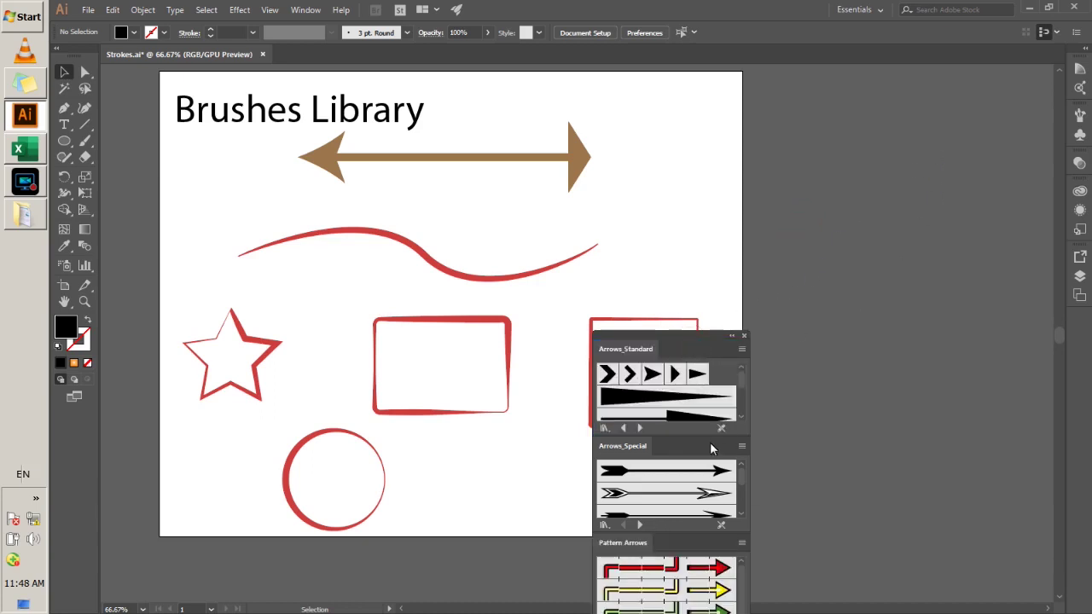
mouse_move(710, 442)
left_mouse_down()
mouse_move(731, 432)
mouse_move(696, 446)
left_mouse_up()
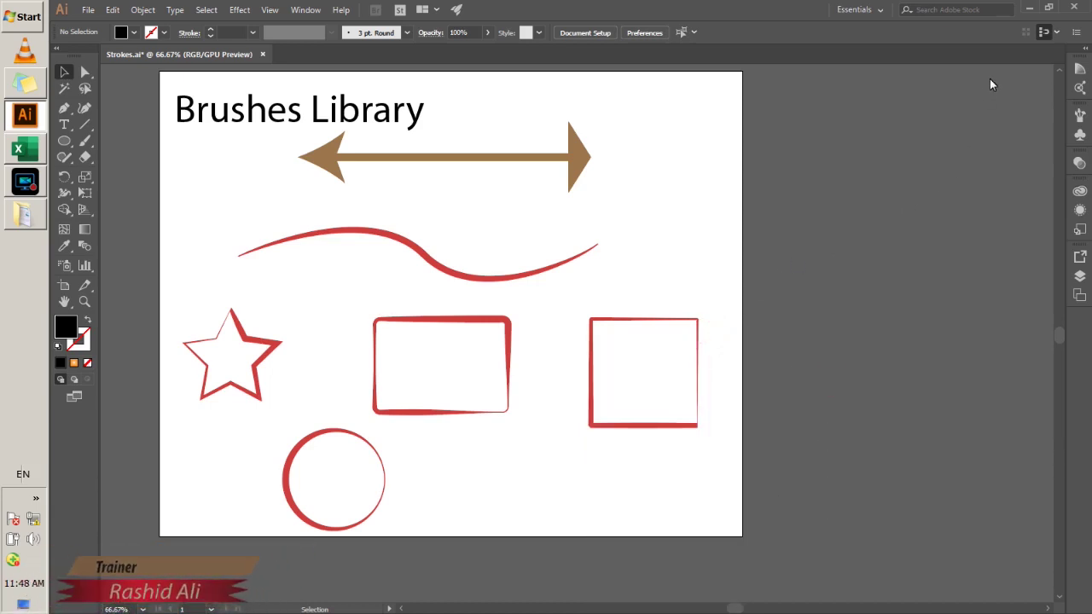
Dock the library stack beside the right dock and make Arrows_Special and Arrows_Standard taller
left_click_drag(709, 348, 995, 92)
left_click_drag(959, 283, 956, 347)
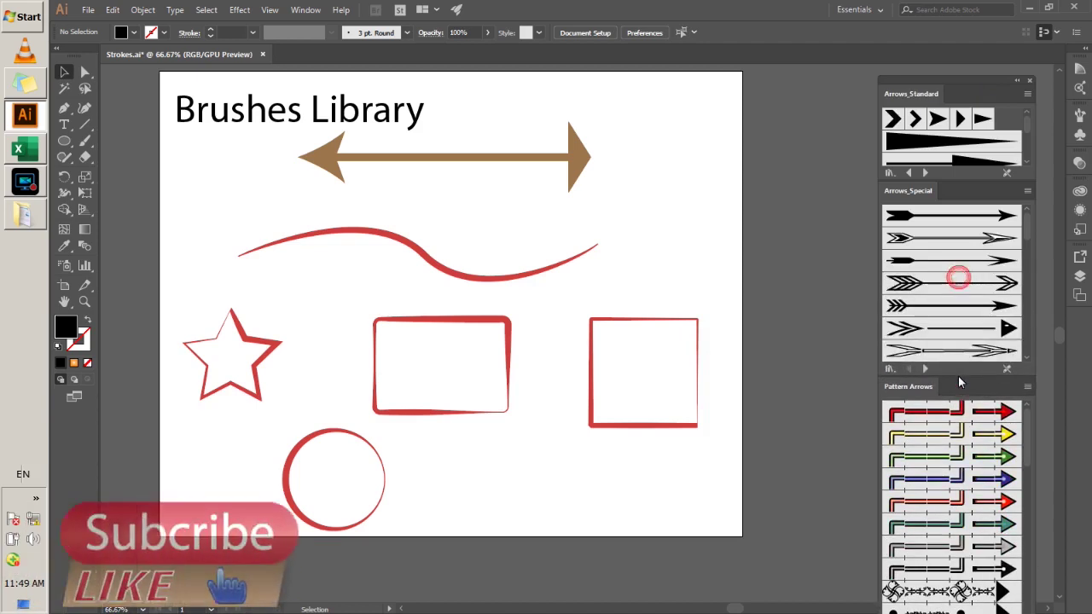
left_click_drag(944, 181, 948, 267)
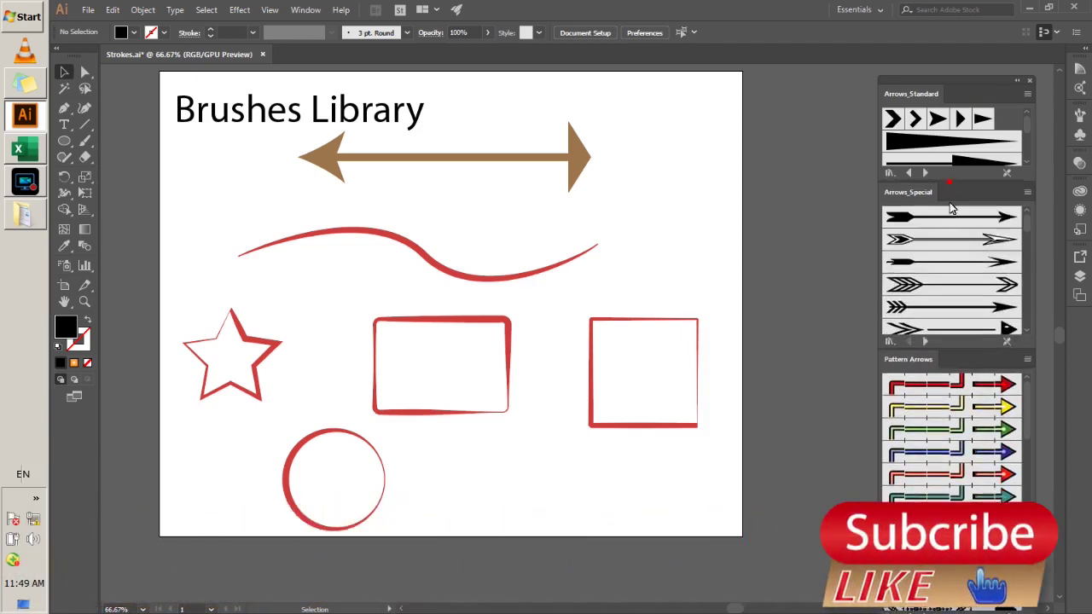
Stroke the brown double-headed line and the wavy red curve with Arrows_Standard brushes
left_click(557, 159)
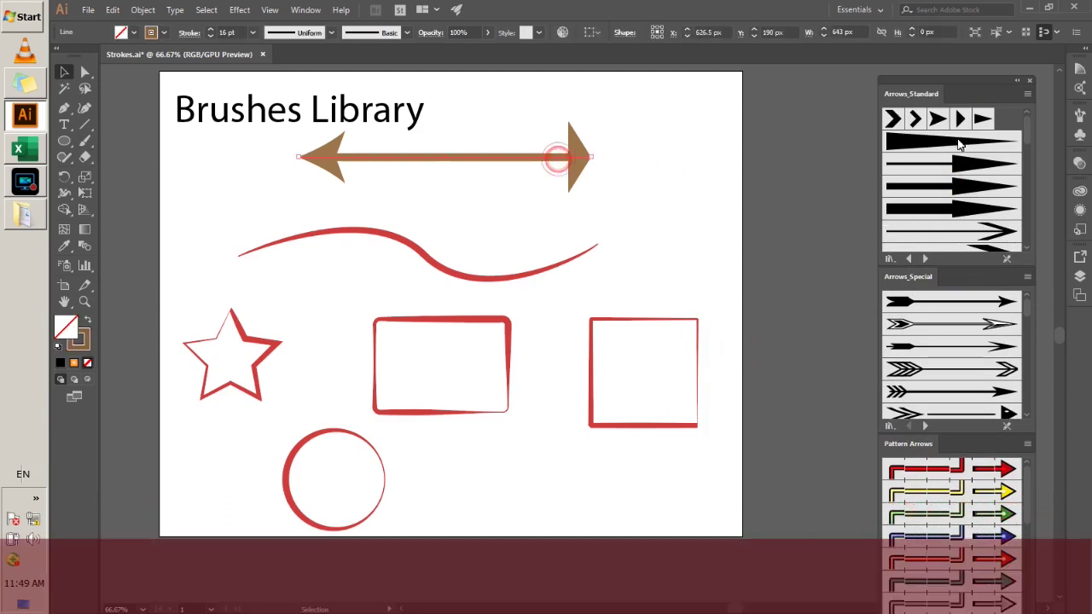
left_click_drag(1028, 130, 1020, 111)
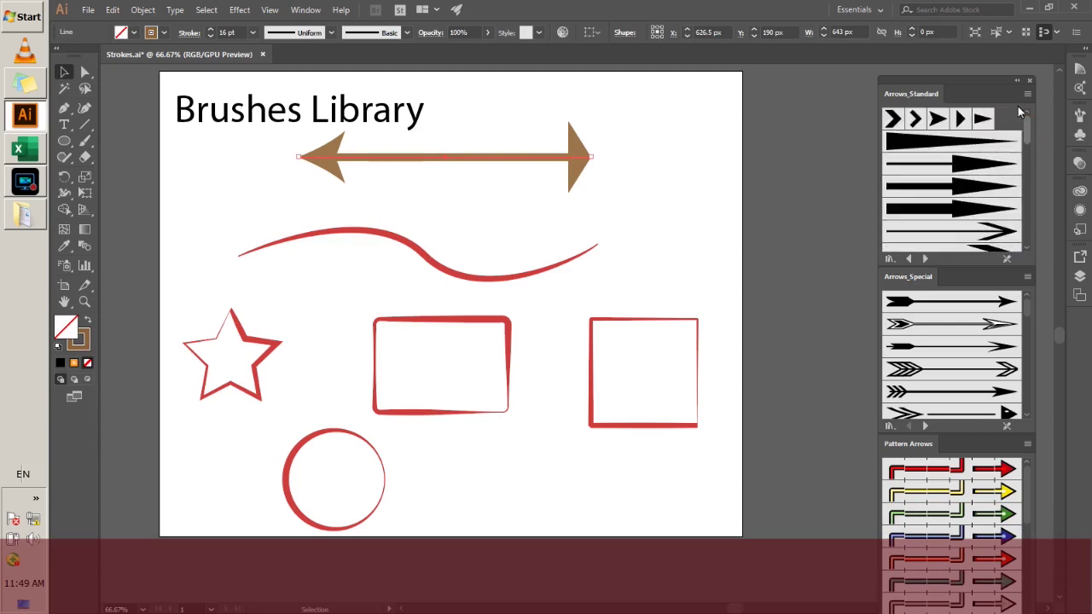
left_click(986, 188)
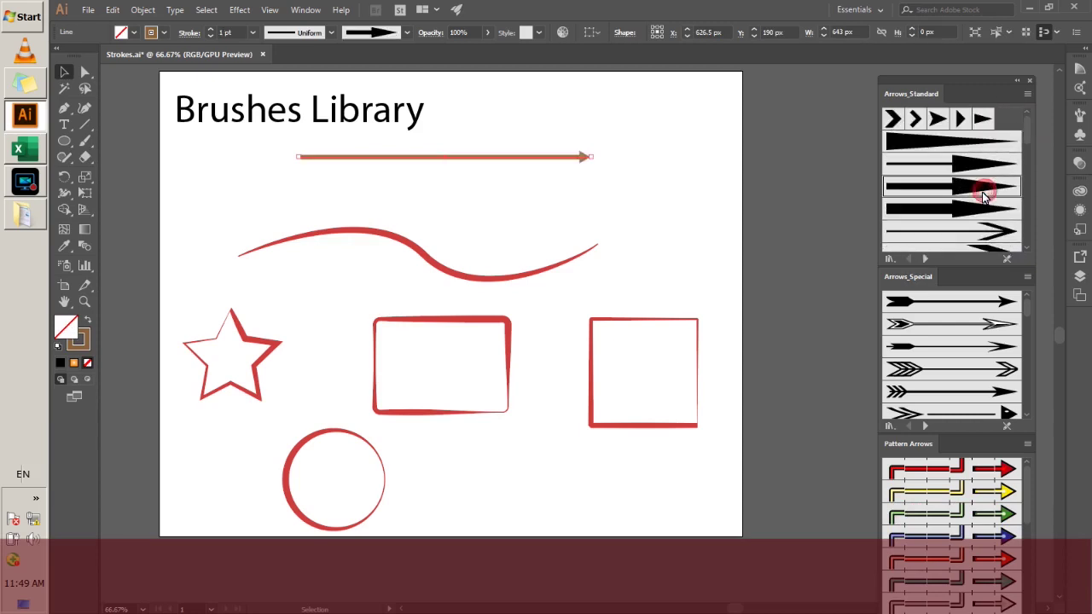
left_click(575, 253)
left_click(949, 209)
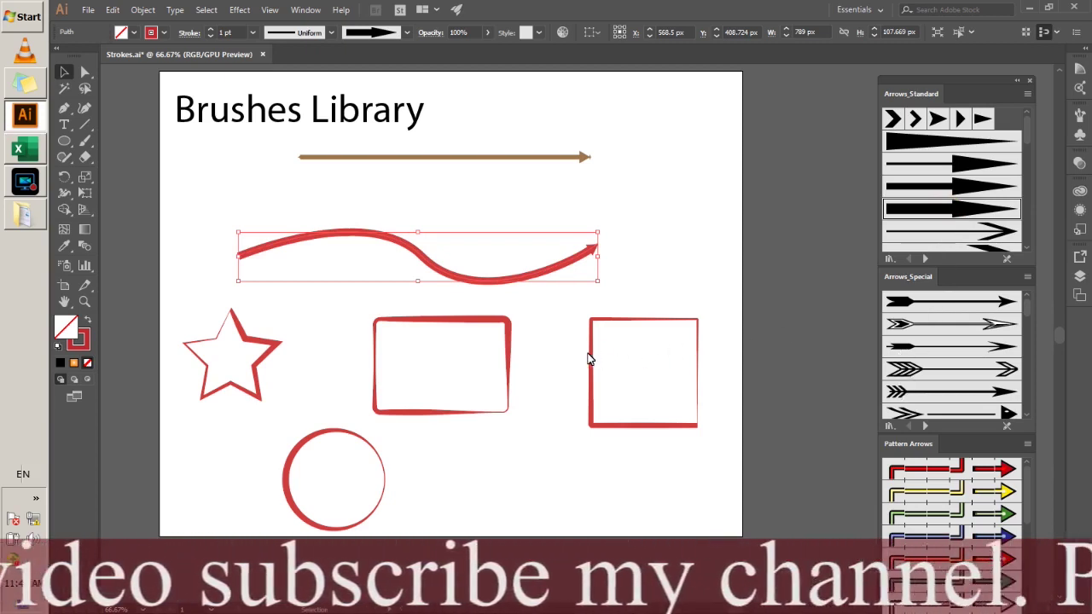
Give the red square the second Arrows_Special brush and the hand-drawn rectangle the red feathered arrow
left_click(589, 358)
left_click(981, 368)
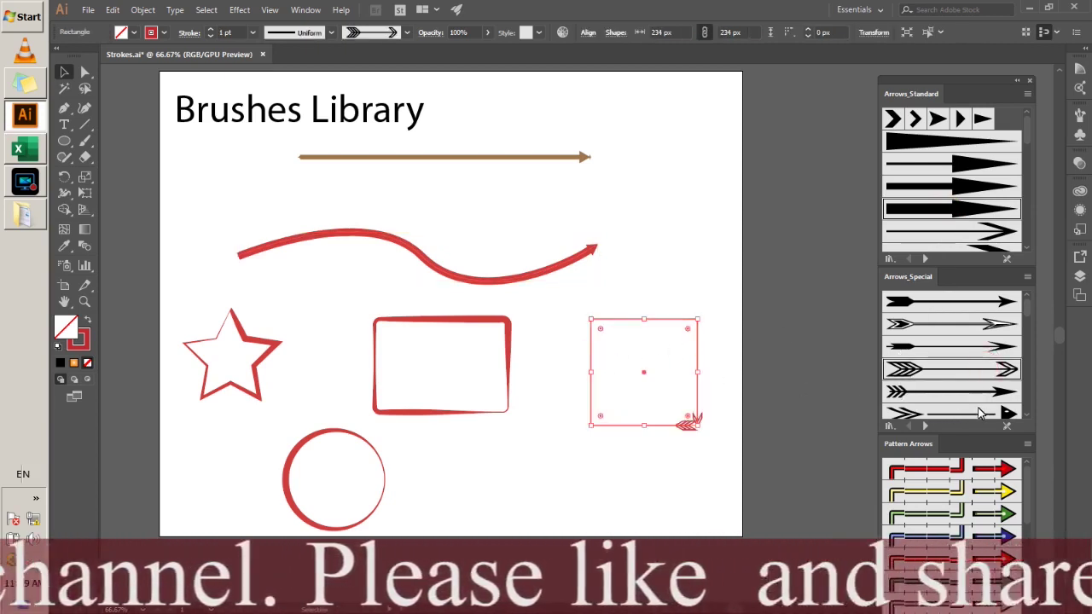
left_click(928, 325)
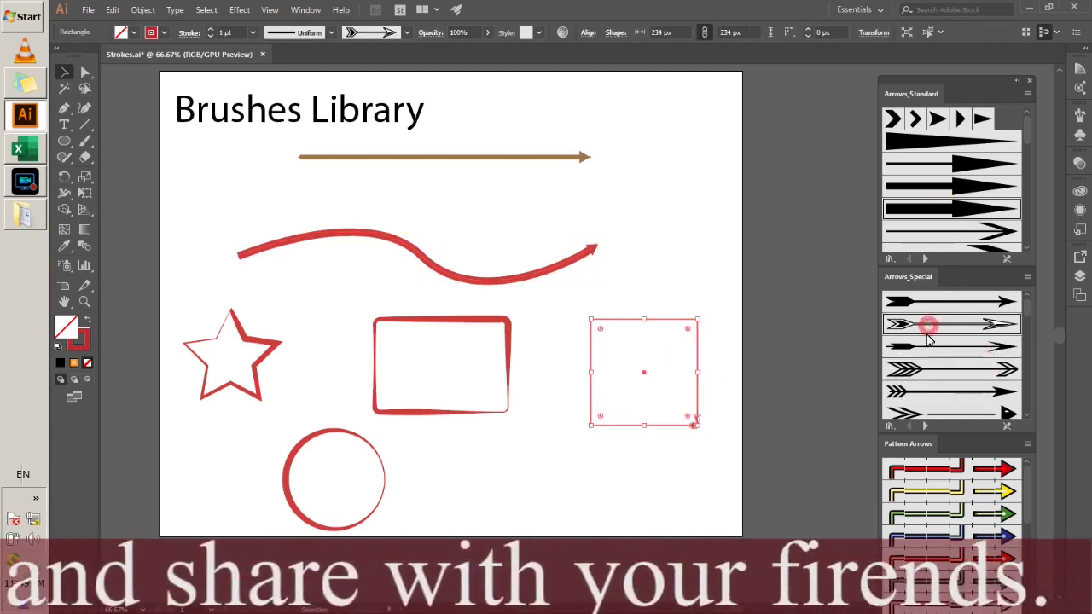
left_click(421, 411)
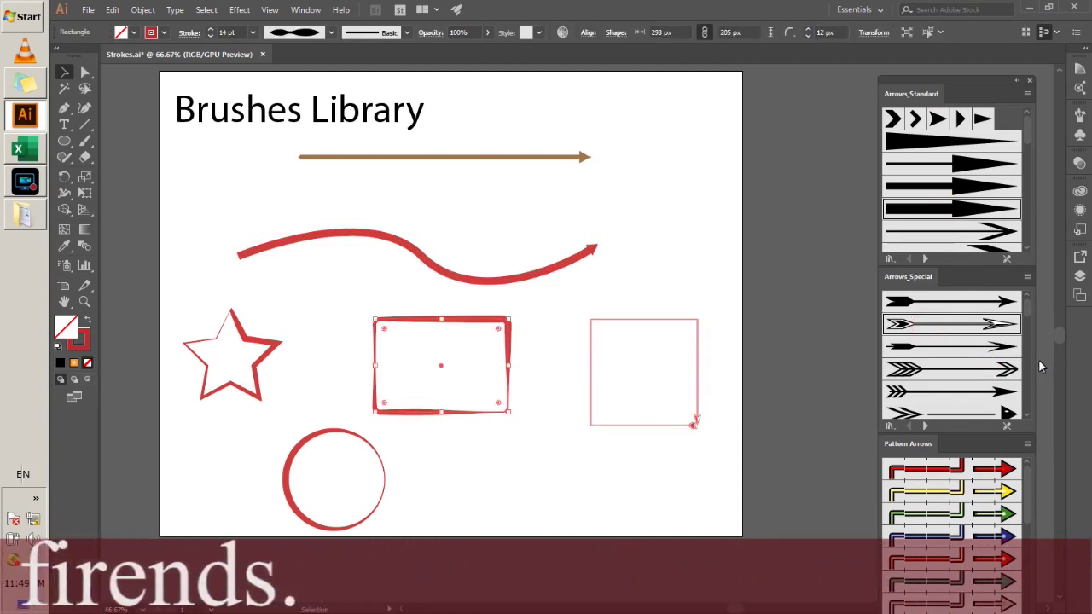
scroll(1031, 370, "down", 2)
left_click(994, 386)
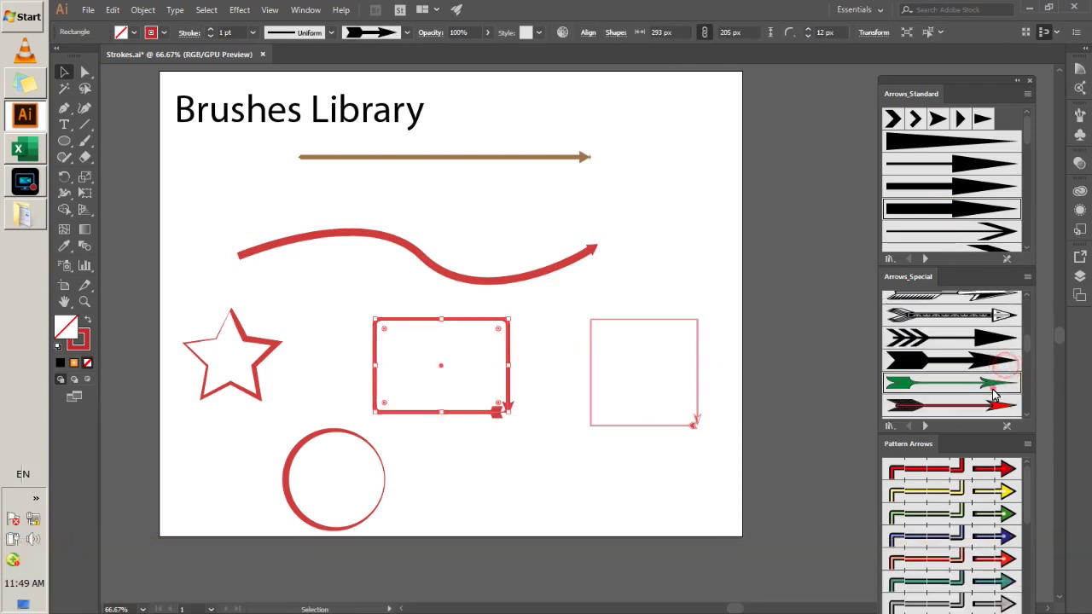
left_click(970, 409)
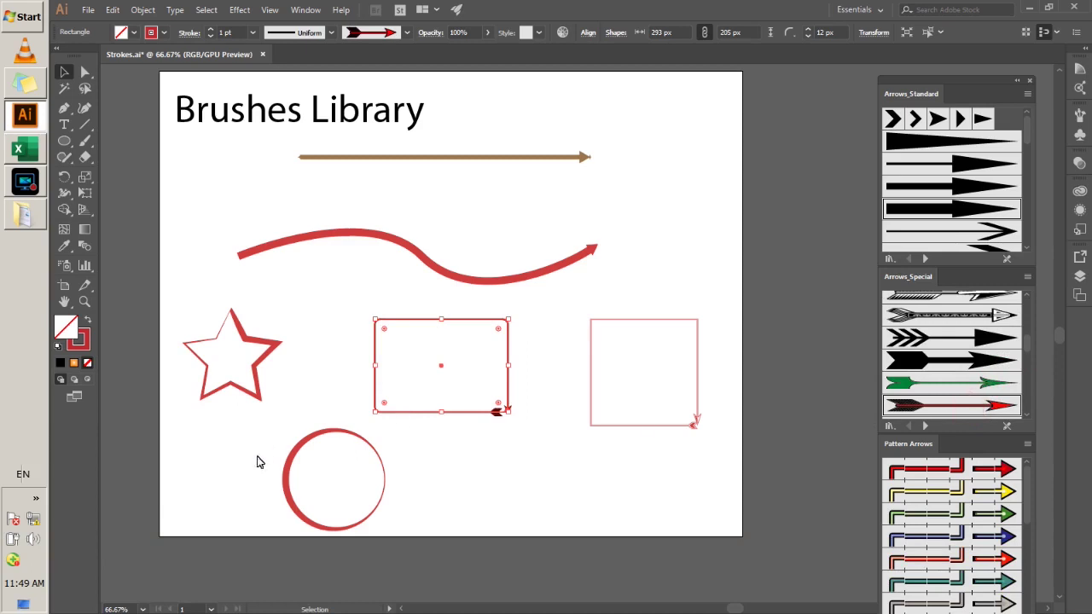
left_click(287, 468)
Try the yellow pattern, chevron, green, thin open and big black arrow brushes on the circle
left_click(944, 493)
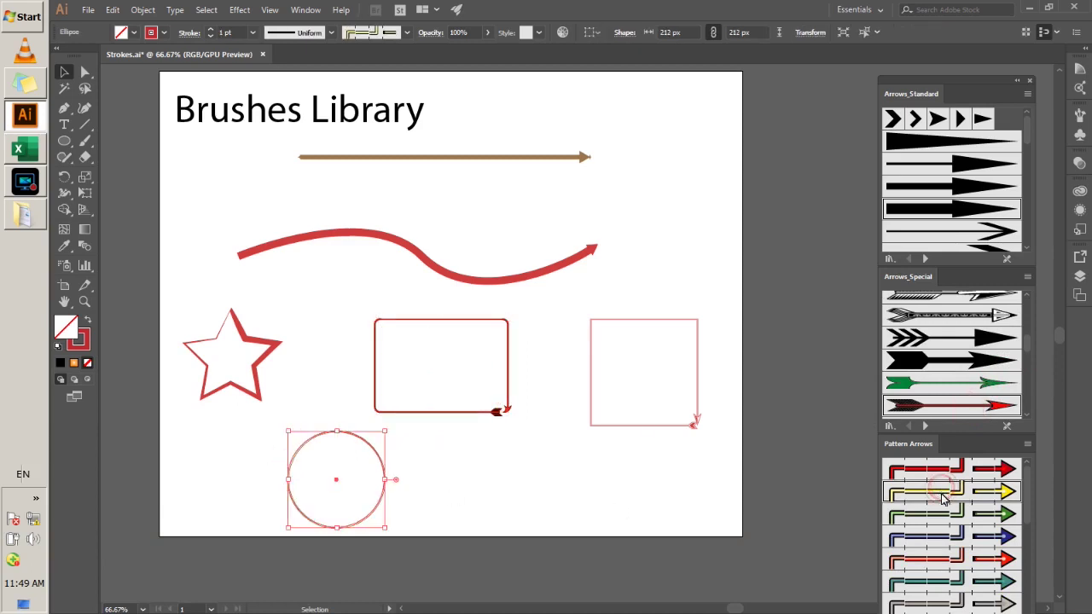
scroll(281, 538, "up", 3)
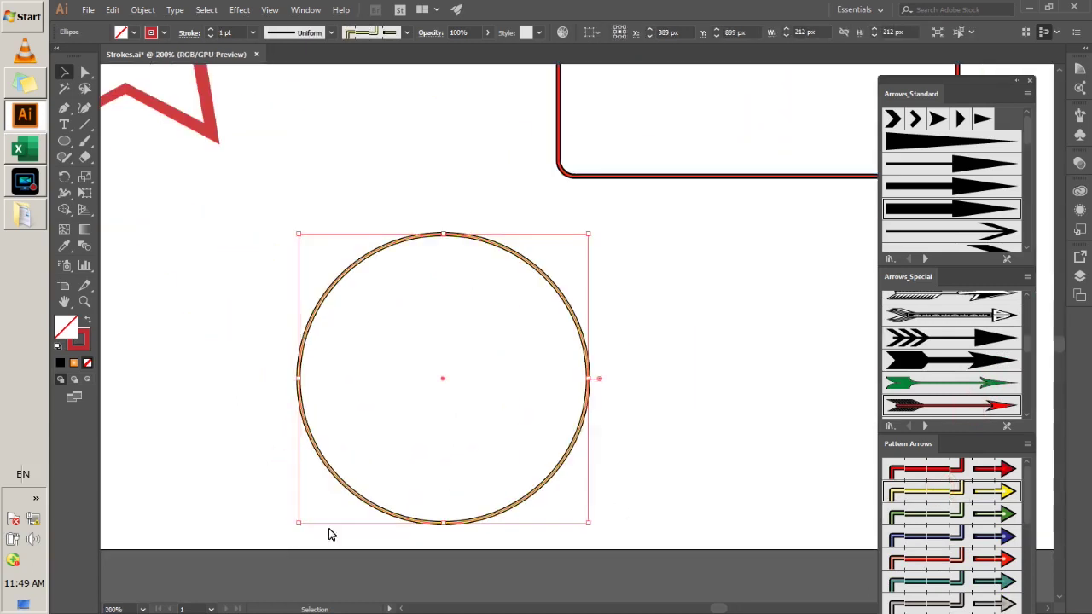
left_click(941, 343)
left_click(959, 384)
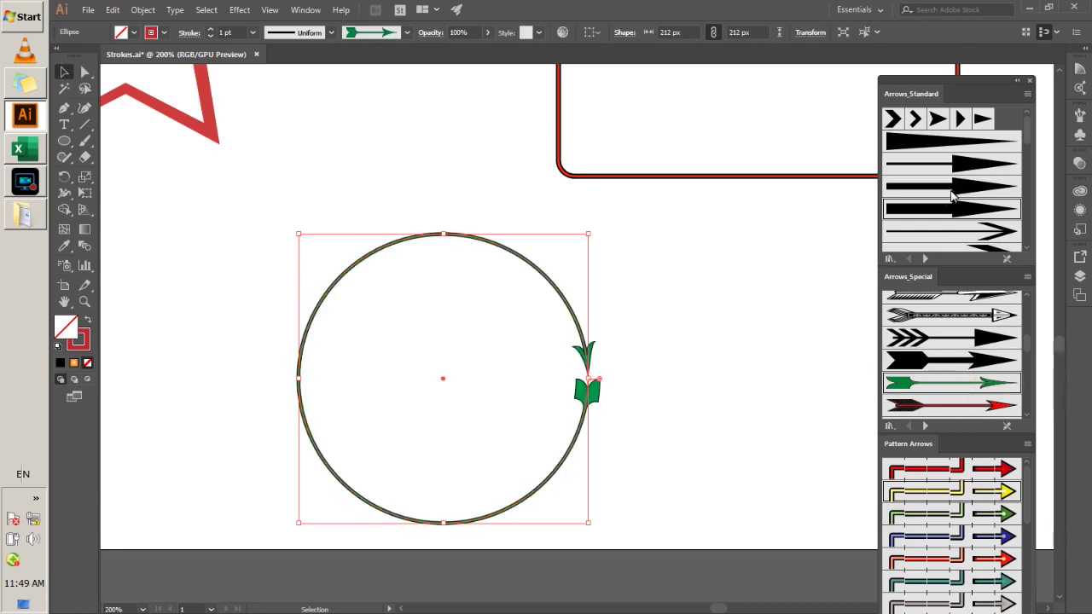
left_click(956, 233)
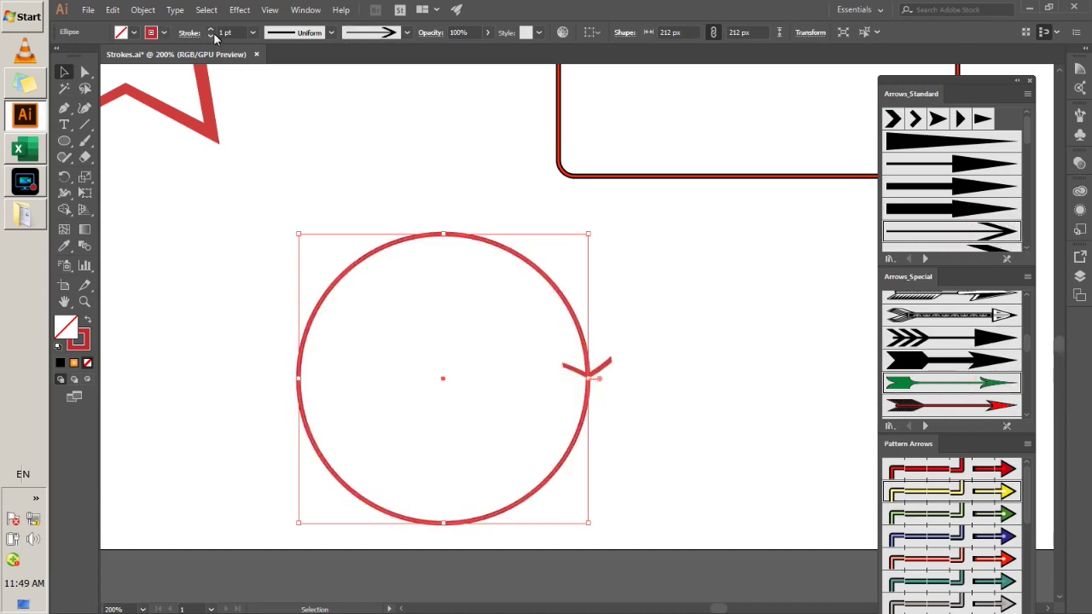
scroll(223, 37, "up", 3)
scroll(226, 38, "down", 1)
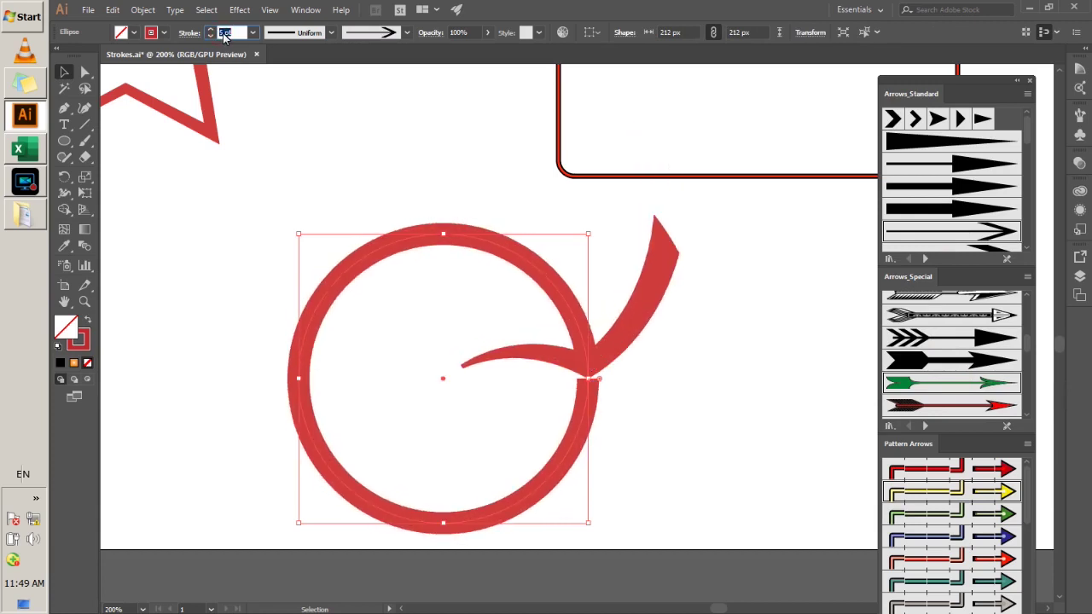
left_click(967, 367)
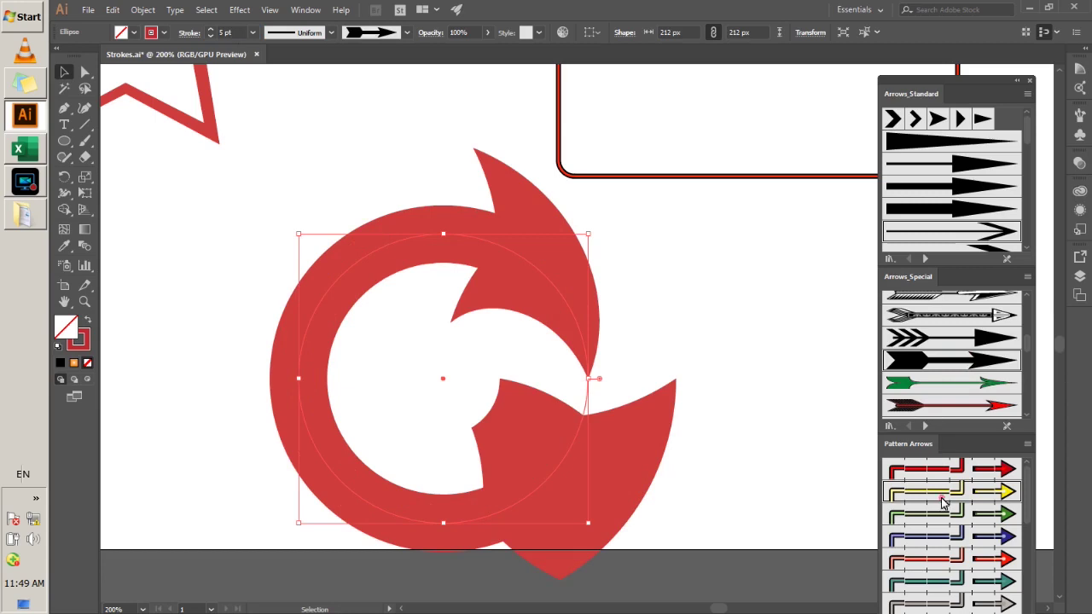
Give the circle the red-and-black feathered arrow brush at 3 pt stroke weight
left_click(939, 551)
left_click(990, 399)
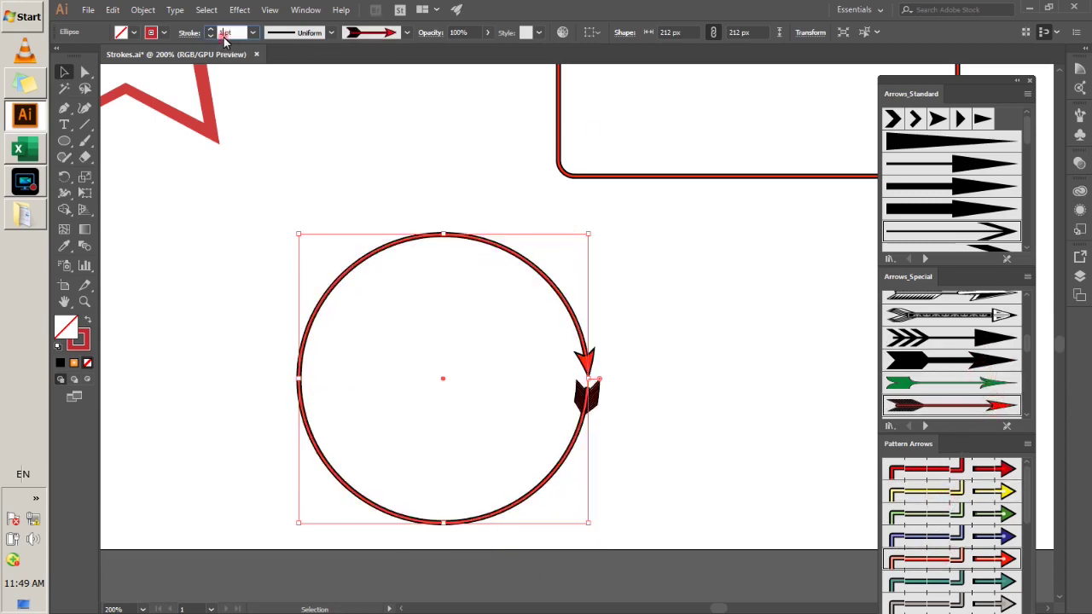
type("3")
key("Return")
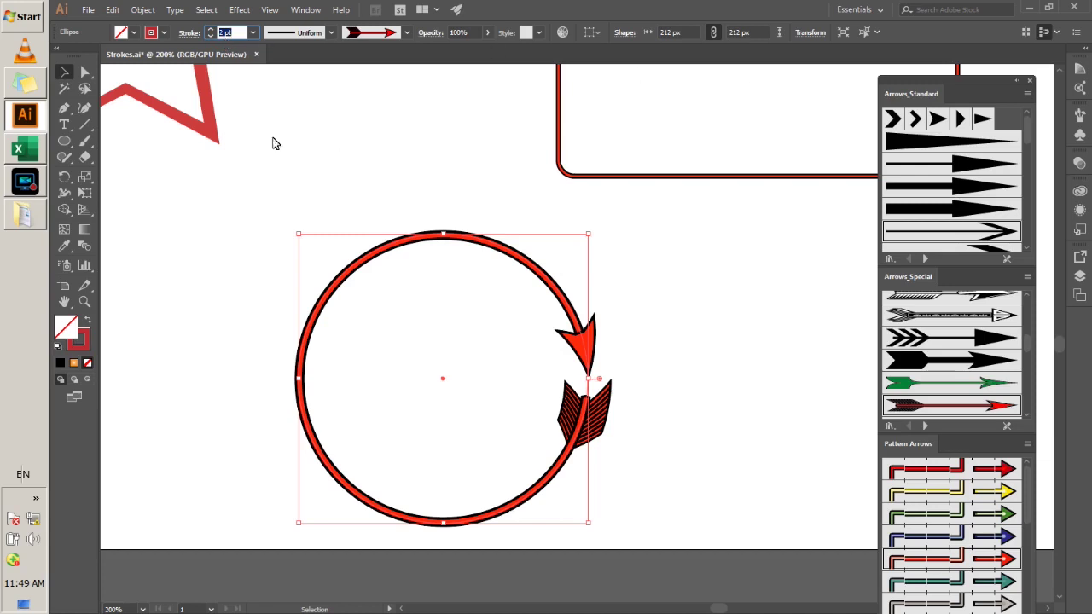
left_click(194, 118)
key("ctrl+minus")
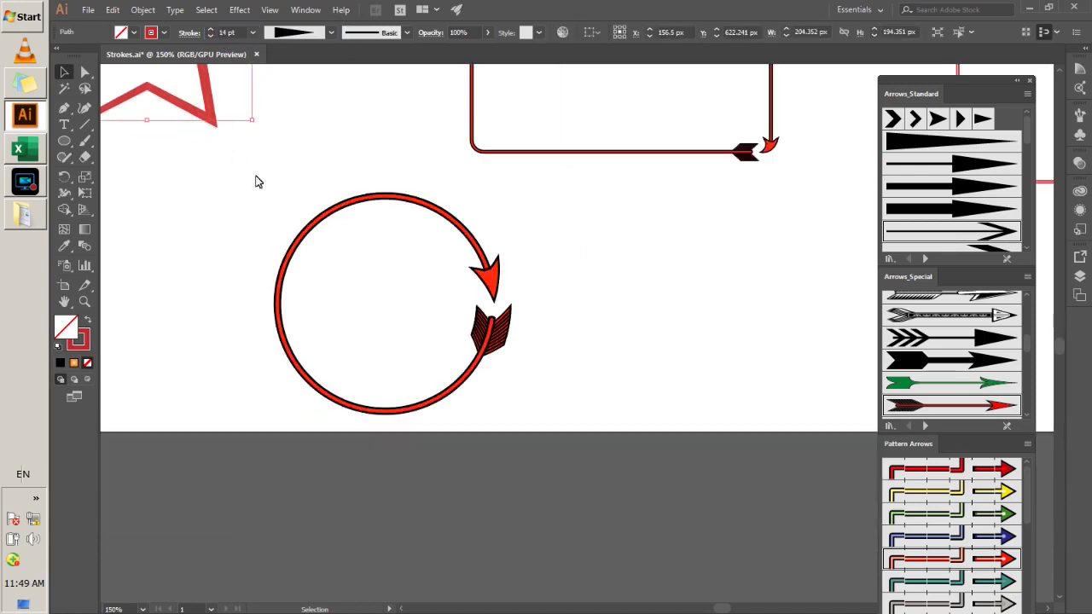
Try several arrow brushes on the star, settling on the blue Pattern Arrows brush
left_click_drag(311, 216, 231, 170)
scroll(232, 171, "left", 3)
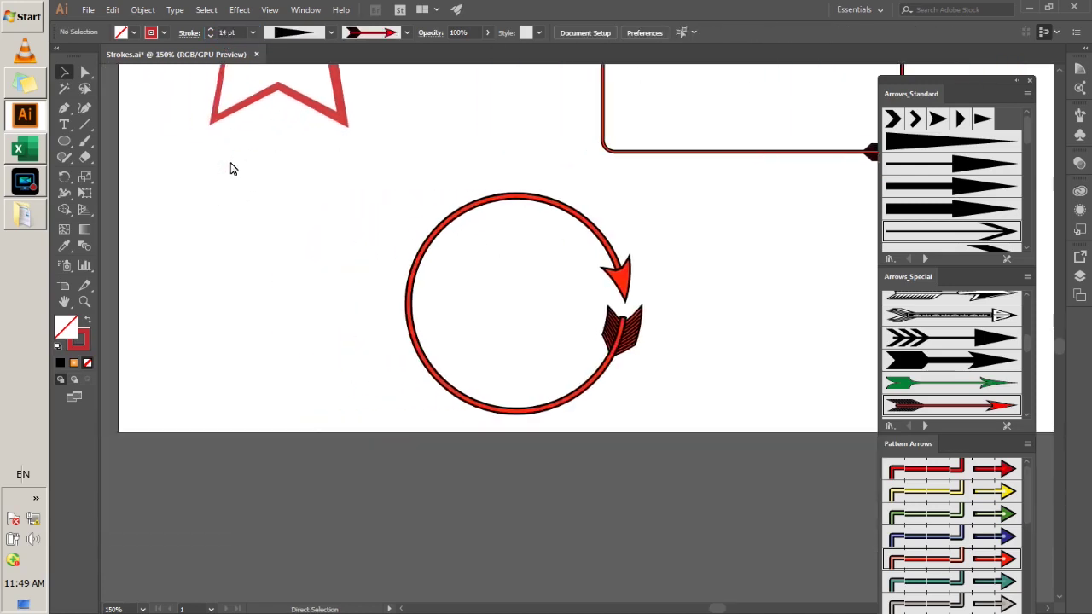
scroll(236, 146, "up", 5)
left_click(256, 209)
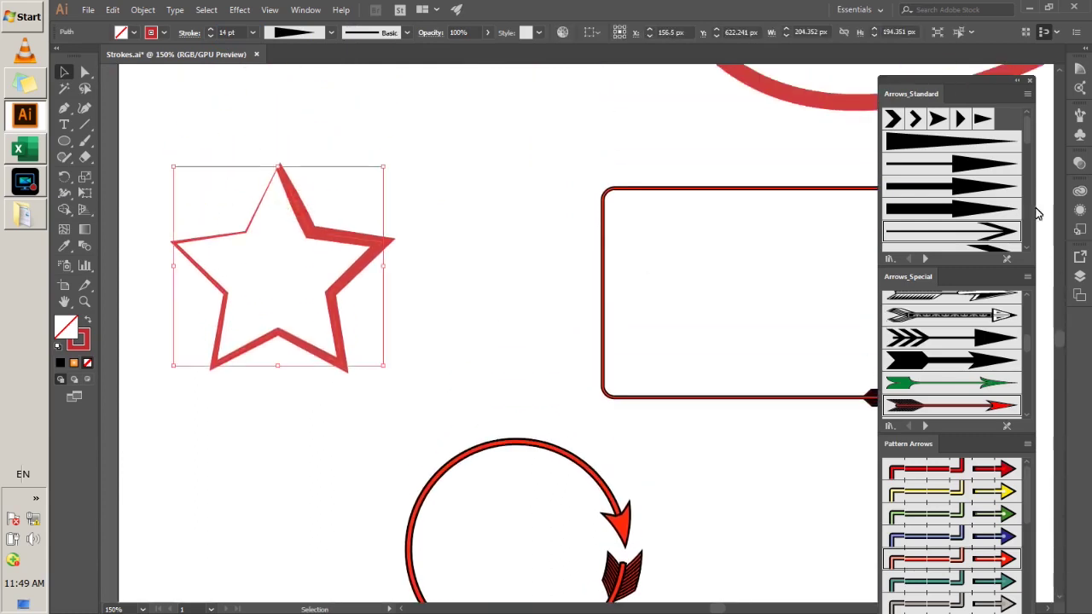
left_click(1028, 179)
left_click(990, 245)
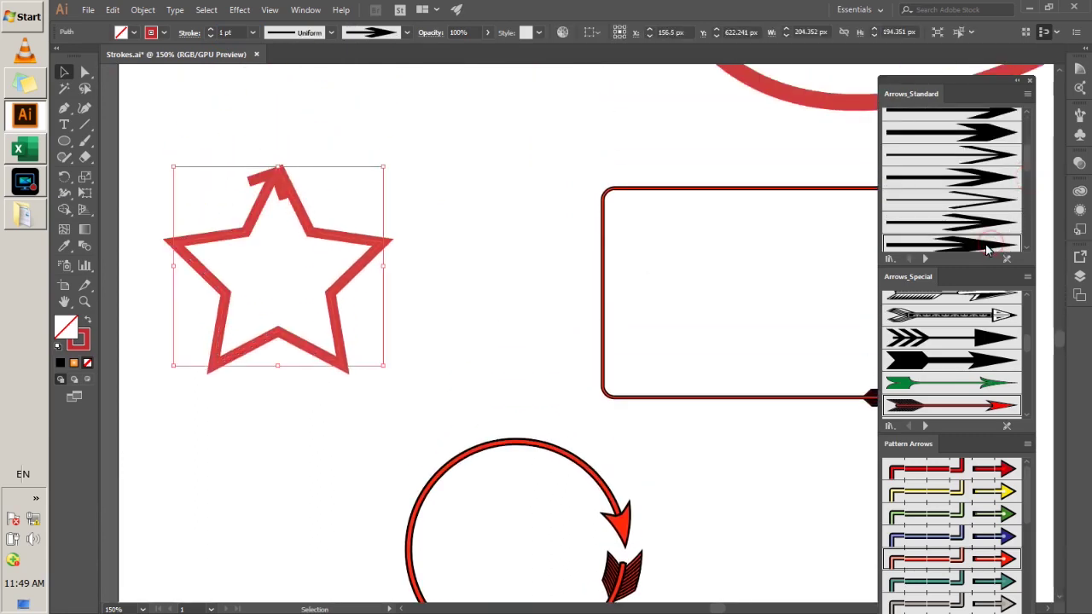
left_click(977, 319)
left_click(955, 391)
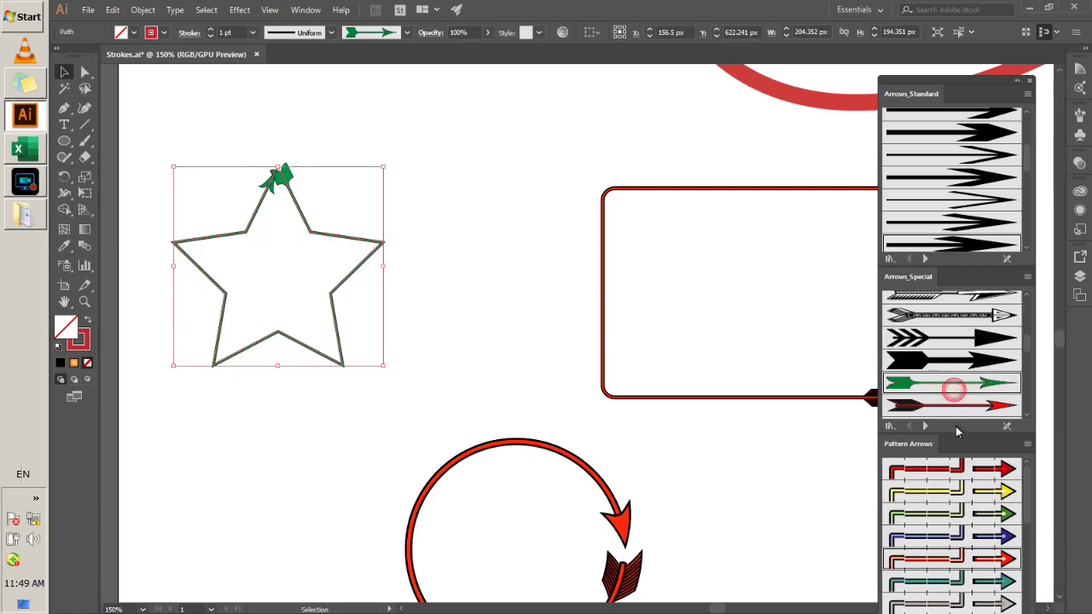
left_click(969, 549)
Give the rounded rectangle the green arrow brush from Arrows_Special
scroll(754, 307, "up", 1)
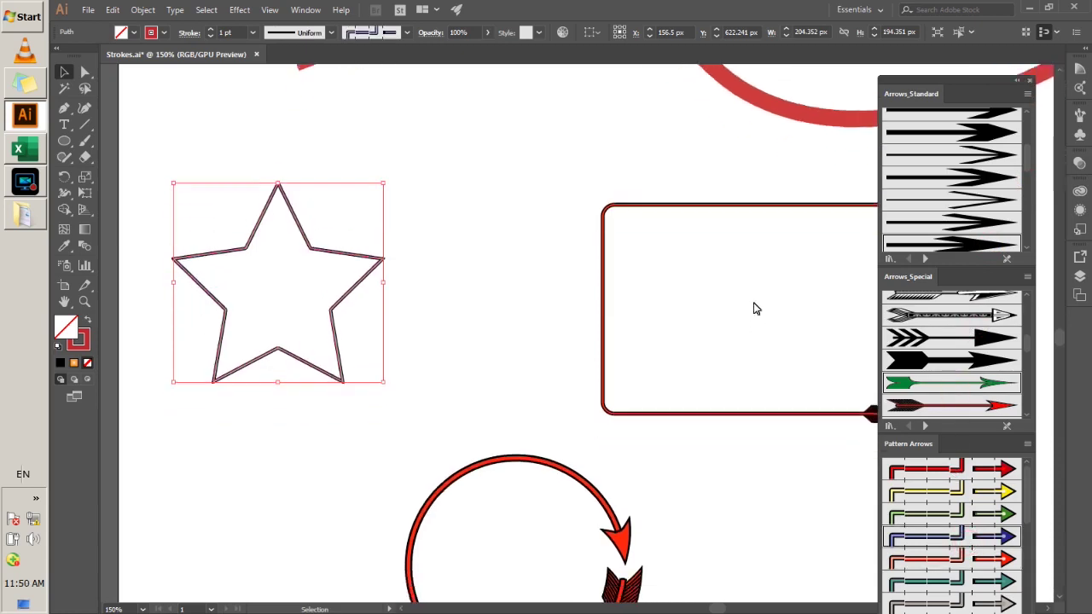
scroll(753, 307, "down", 2)
scroll(753, 308, "down", 1)
scroll(833, 274, "up", 1)
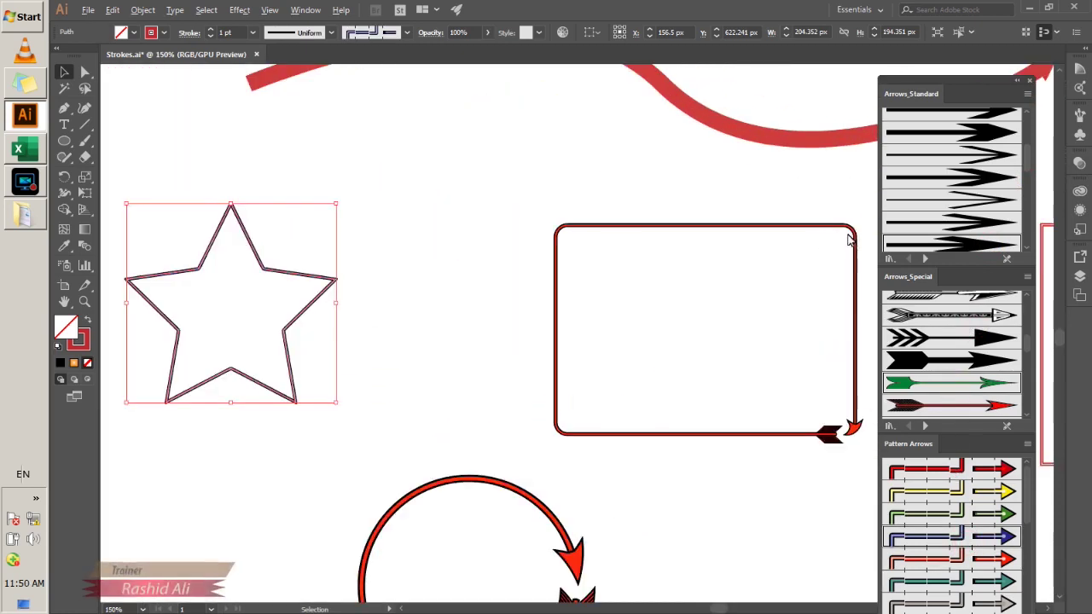
left_click(805, 228)
left_click(980, 365)
left_click(979, 384)
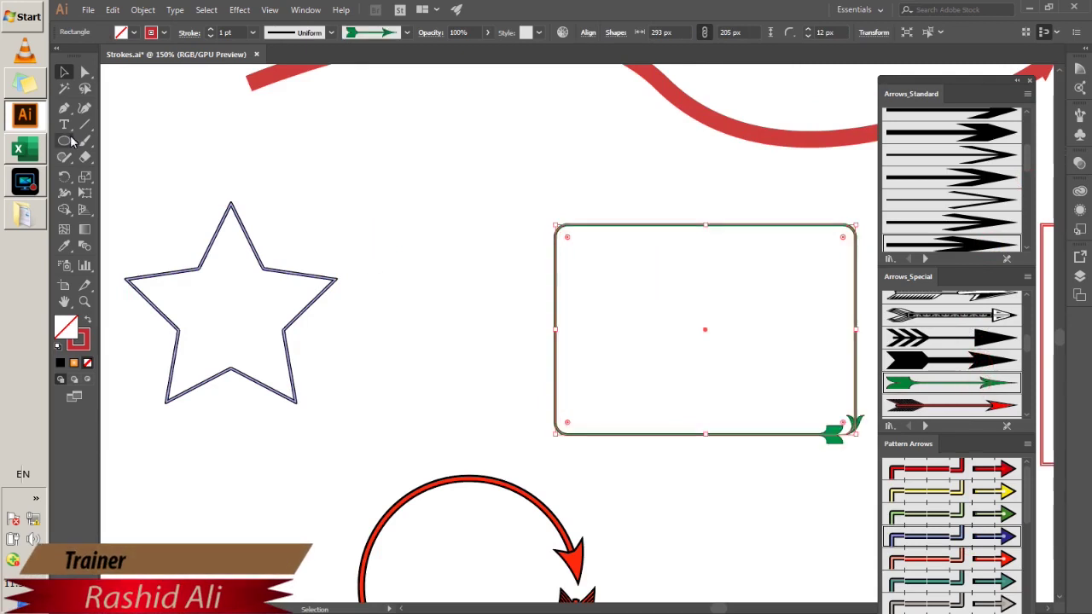
Draw an S-shaped curve with the Pen tool and nudge it right, beside the star
left_click(64, 109)
left_click(402, 125)
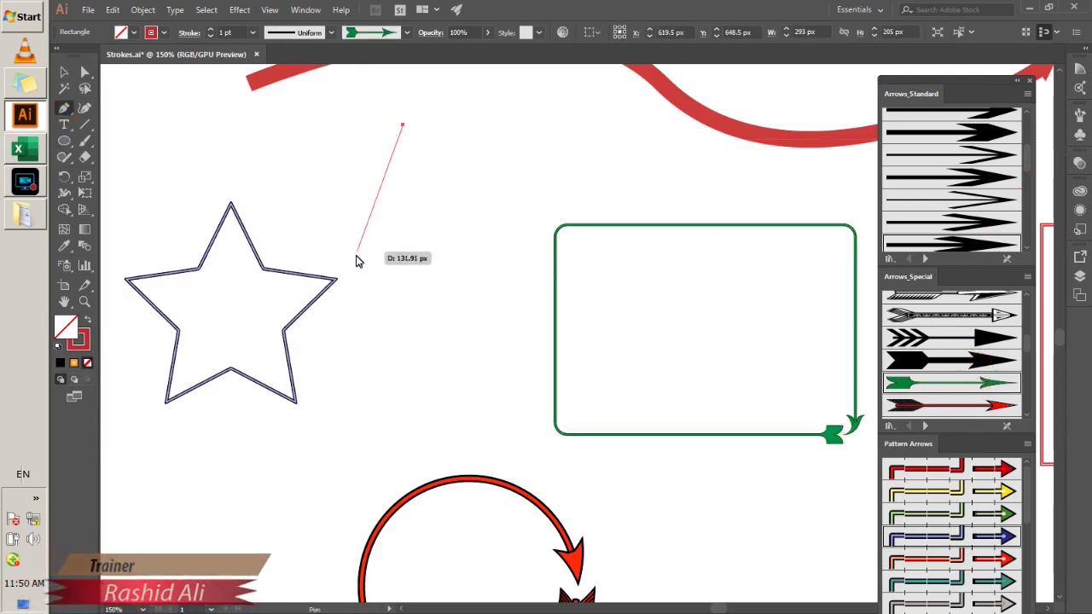
left_click_drag(327, 333, 413, 467)
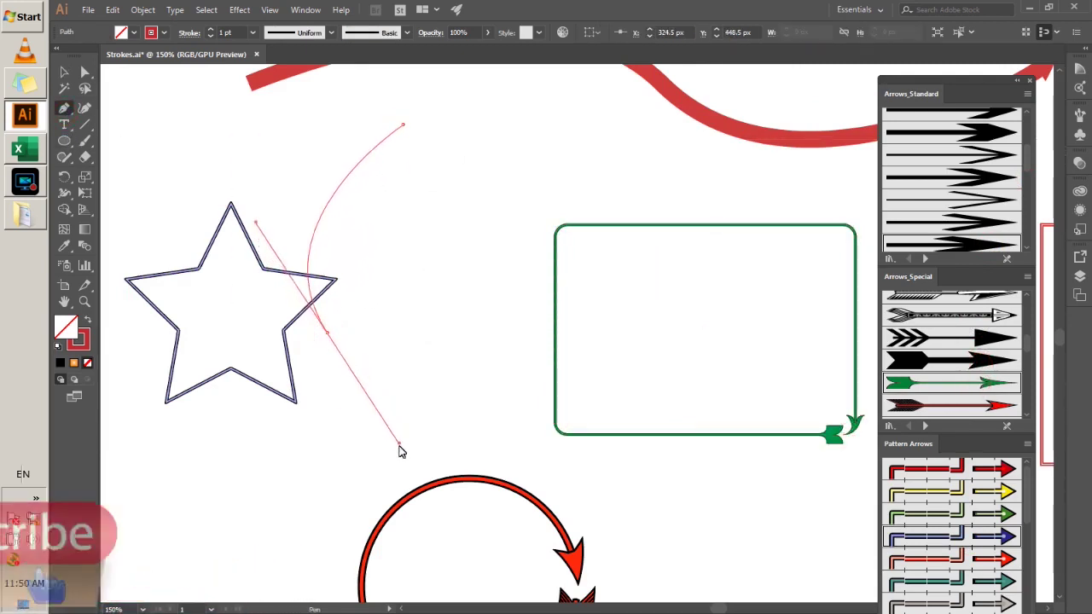
left_click(247, 556)
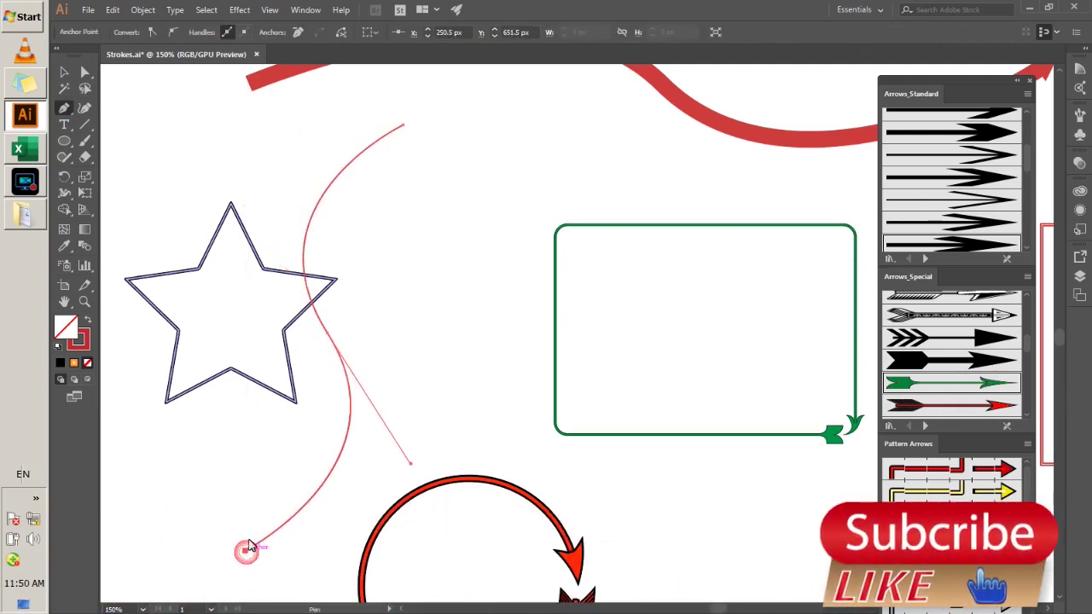
left_click_drag(246, 549, 147, 143)
left_click(64, 72)
left_click_drag(334, 187, 398, 179)
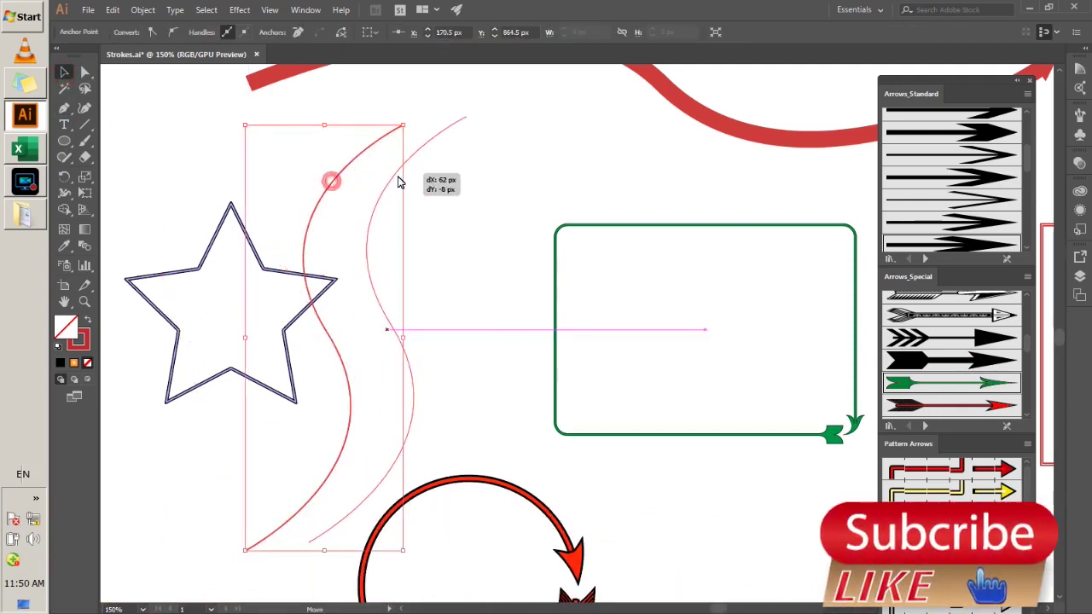
Stroke the S-curve with the chevron arrow brush at 2 pt weight
left_click(916, 345)
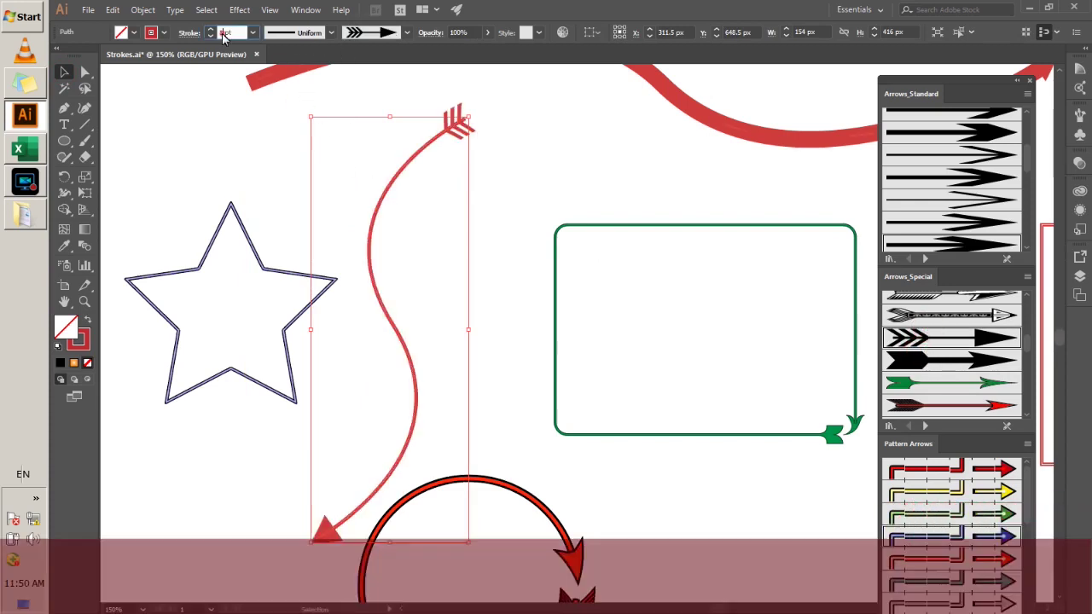
type("3")
key("Return")
type("2")
key("Return")
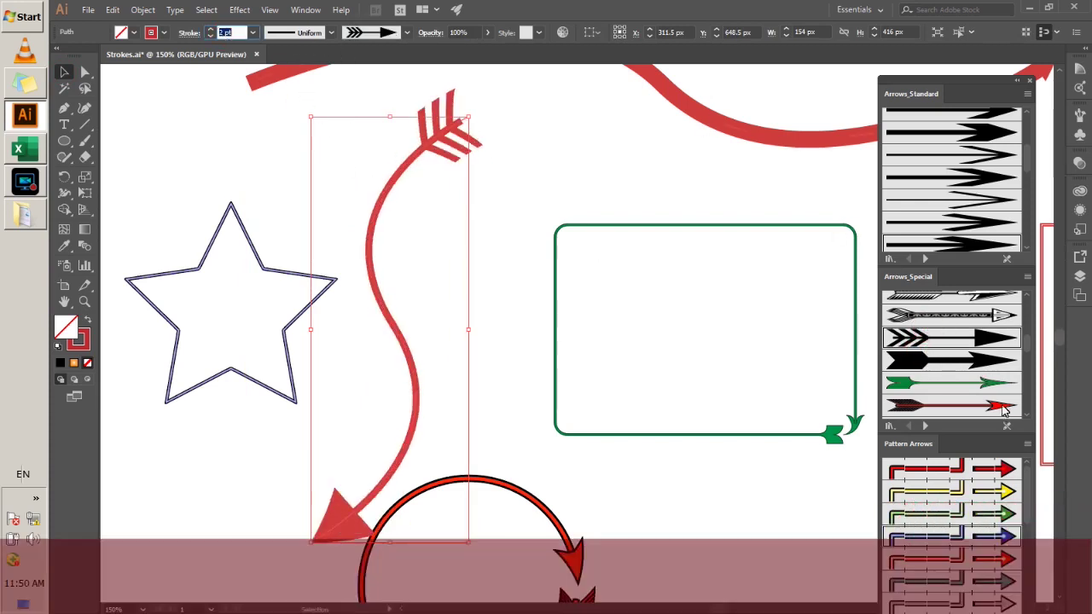
Give the green rectangle a dotted pattern brush at 3 pt, trying a solid rounded pattern
scroll(1029, 589, "down", 5)
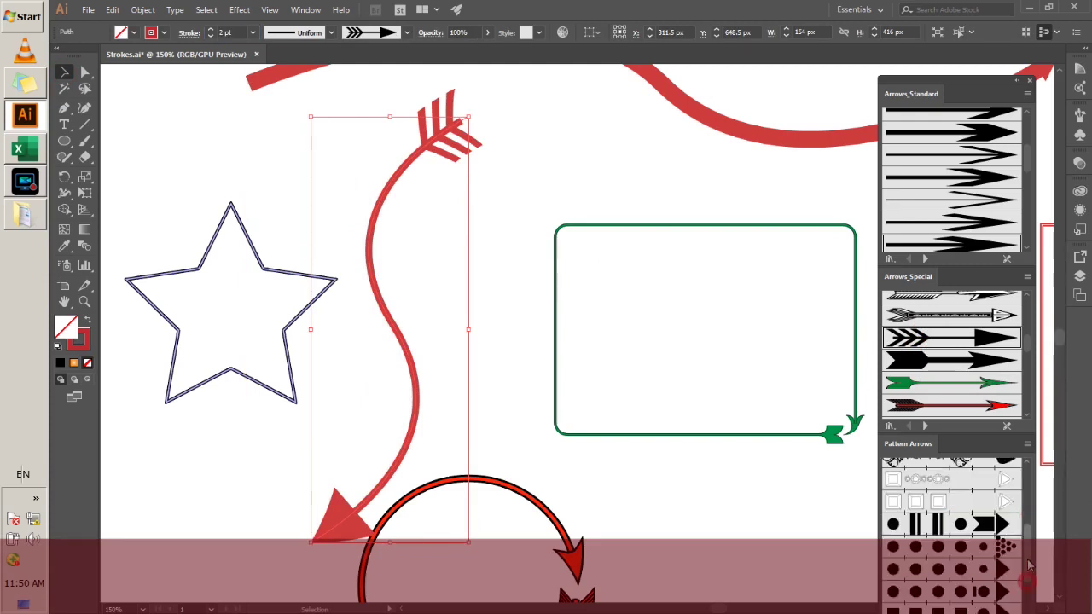
left_click(768, 434)
left_click(947, 499)
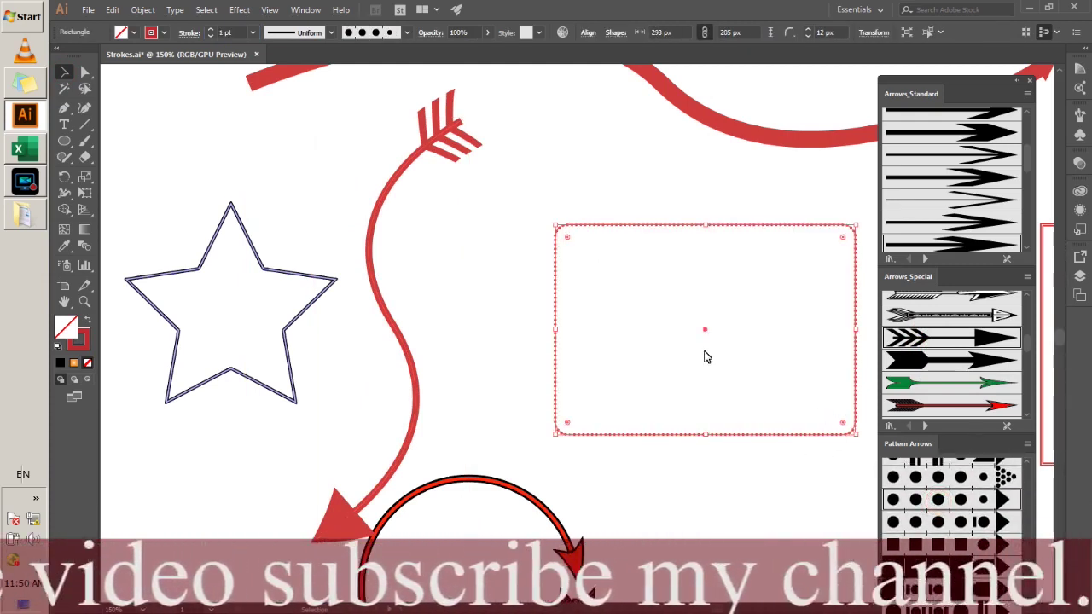
scroll(705, 355, "up", 1)
scroll(705, 356, "down", 1)
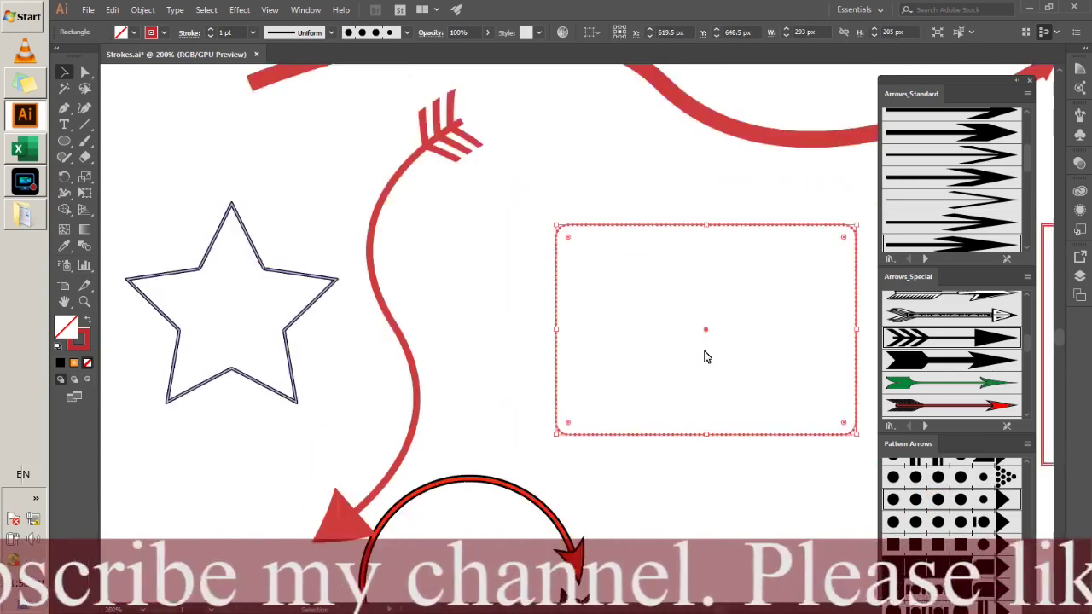
left_click(236, 34)
type("3")
key("Return")
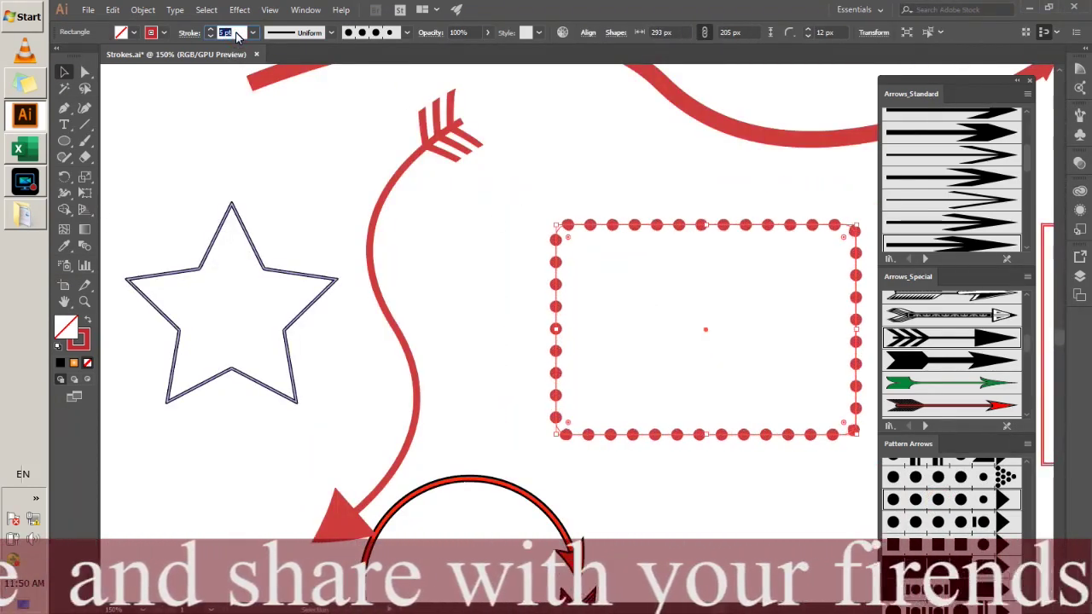
left_click(930, 565)
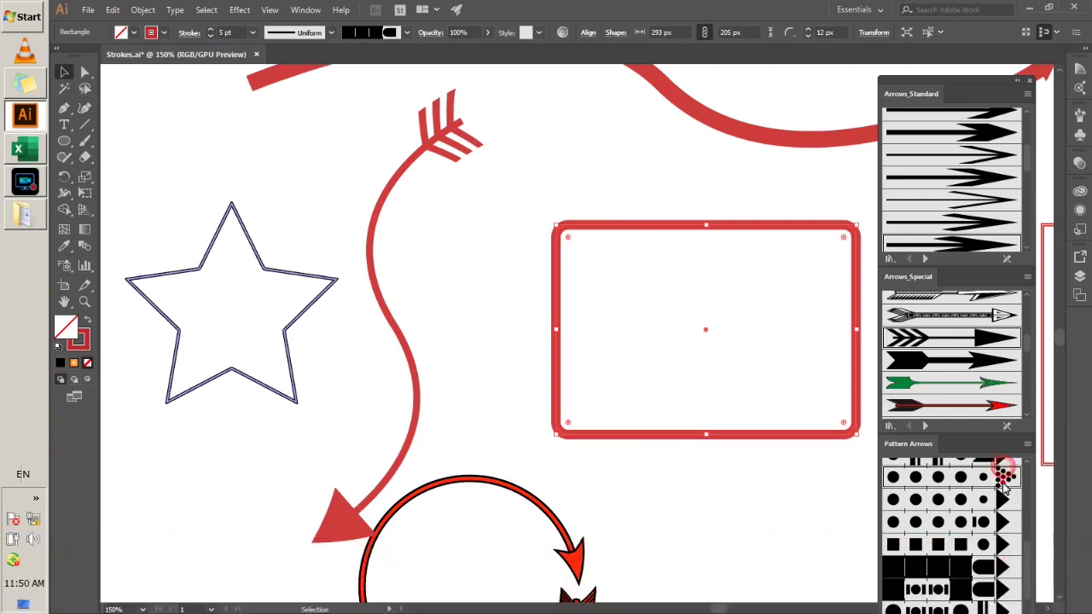
left_click(1004, 478)
Try teardrop and red-band patterns, then outline the rectangle with large red dots at 9 pt
scroll(1031, 597, "down", 2)
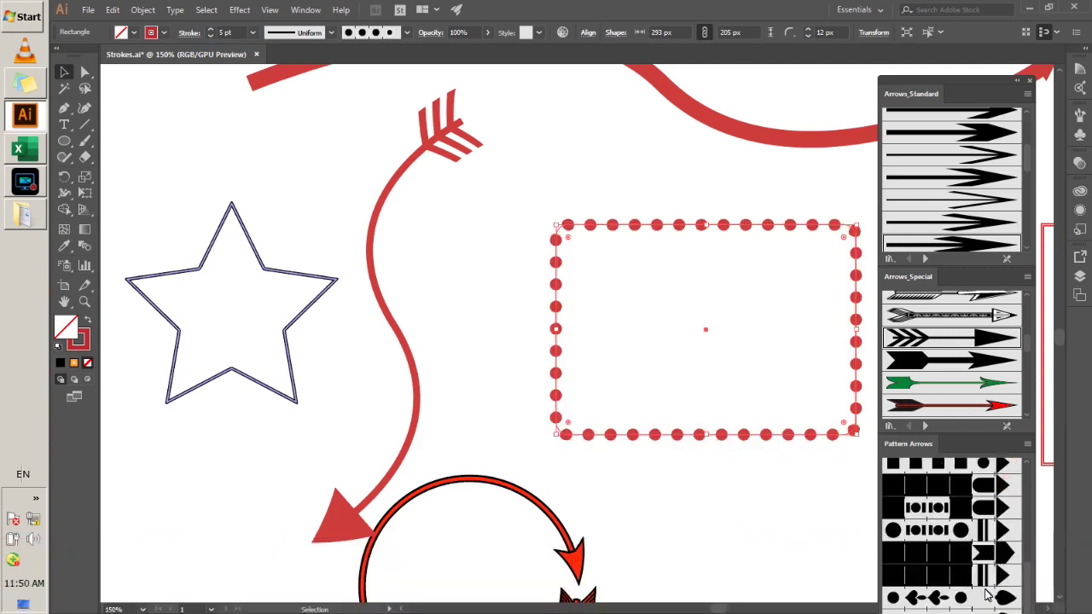
scroll(942, 550, "down", 2)
left_click(939, 565)
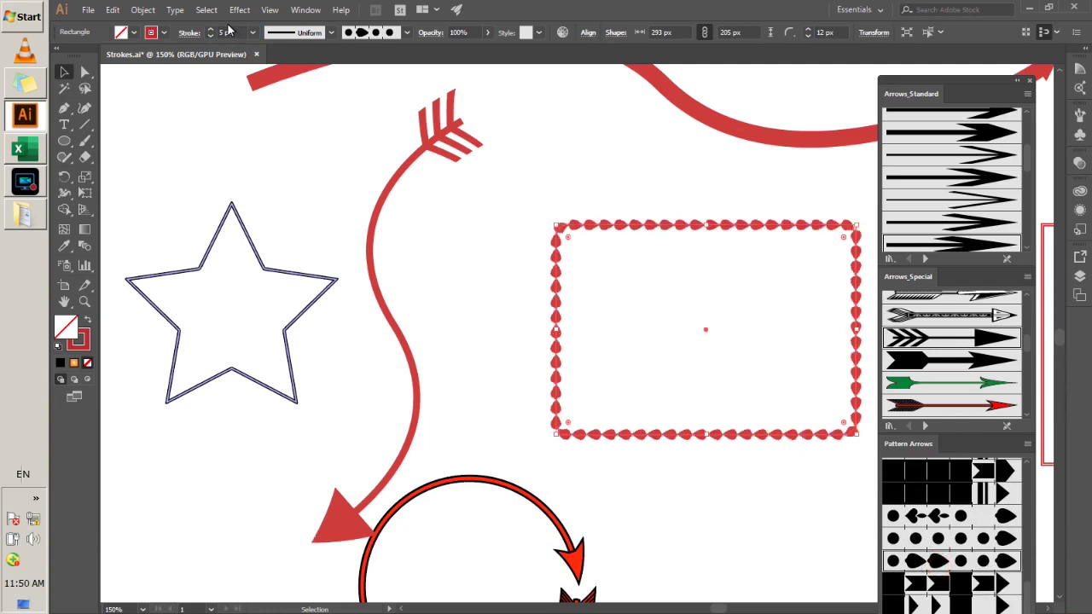
key("Up")
key("Up")
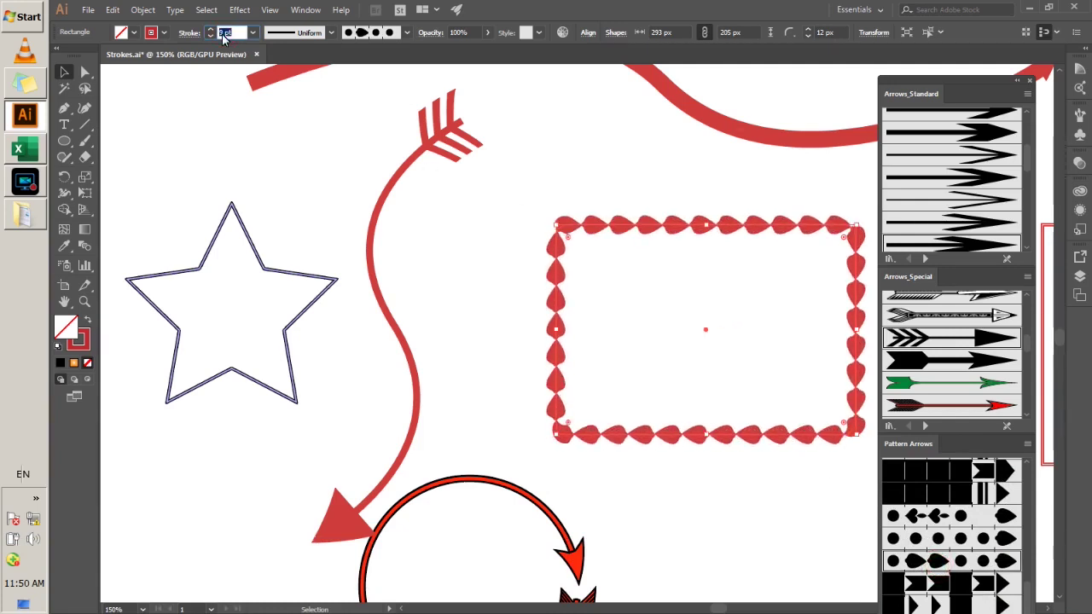
left_click(939, 584)
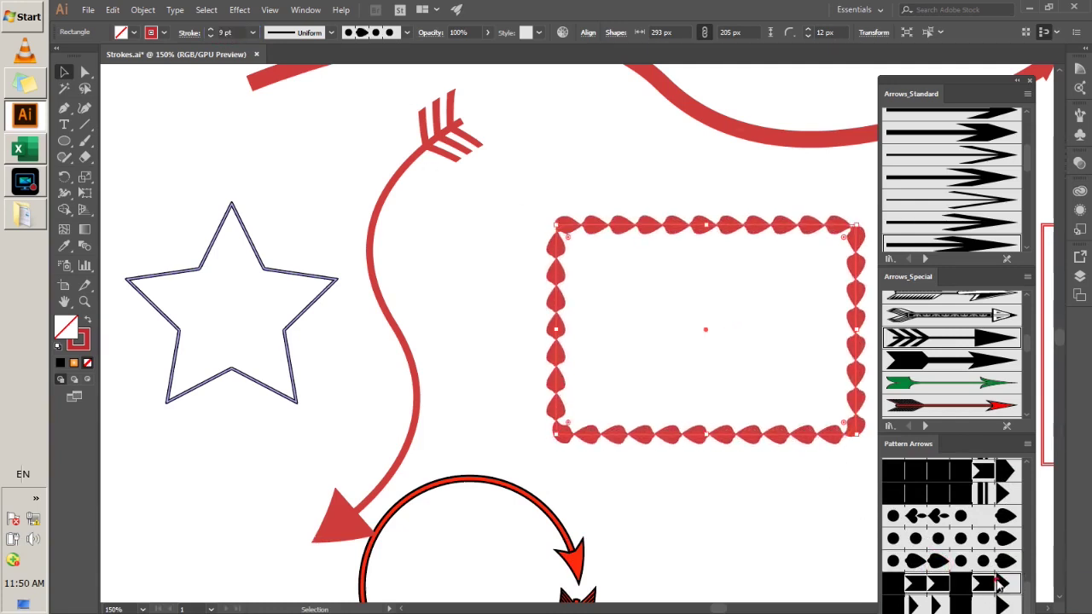
scroll(973, 567, "down", 2)
scroll(973, 567, "down", 2)
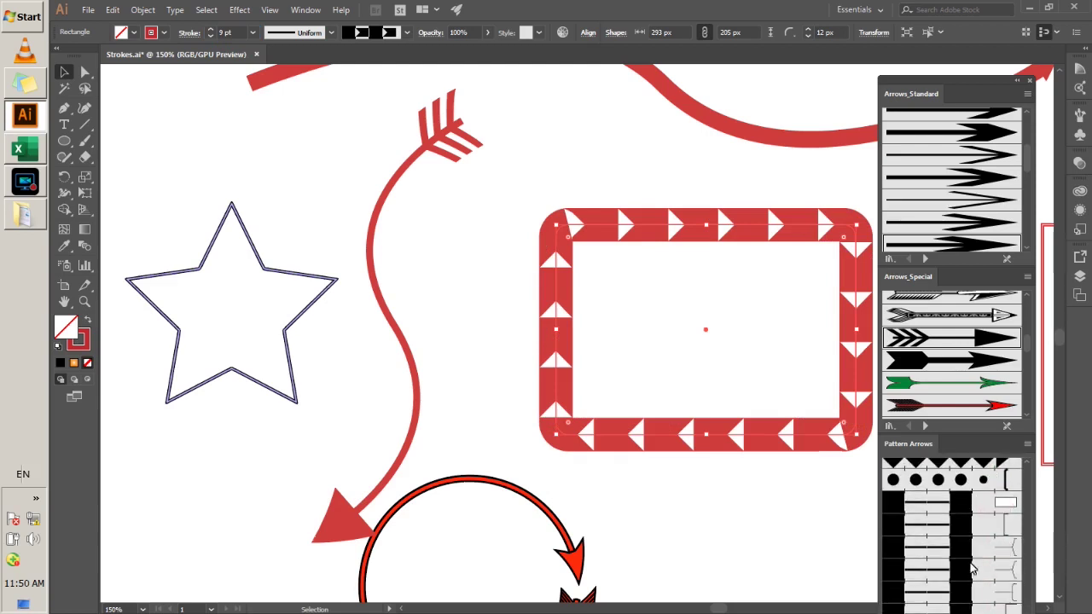
left_click(954, 485)
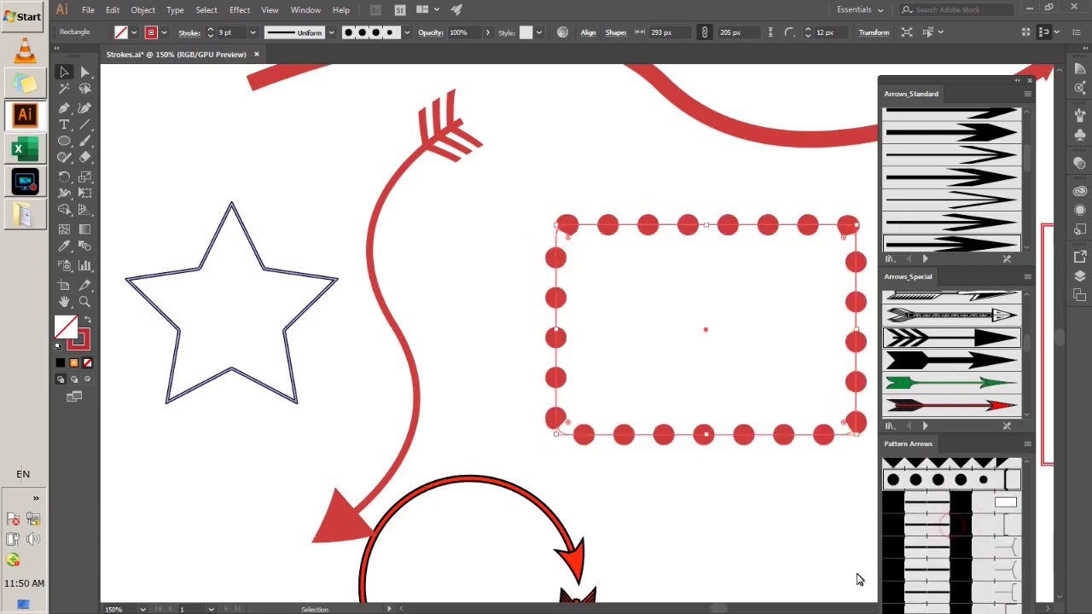
left_click(519, 504)
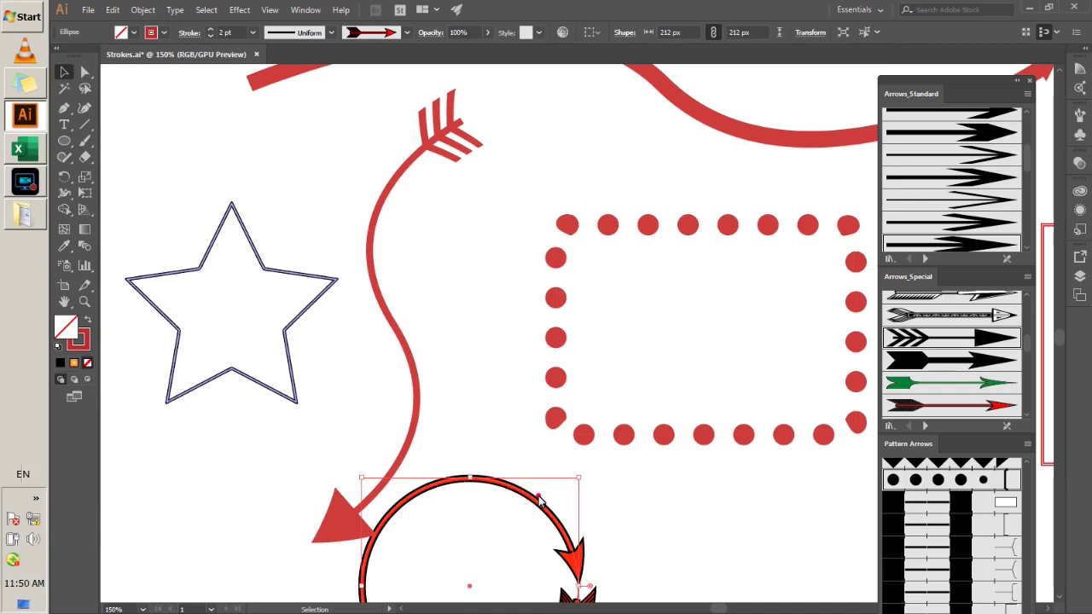
Restroke the circular arrow with a dashed Pattern Arrows brush at 4 pt, then deselect
left_click(538, 495)
scroll(1032, 526, "down", 3)
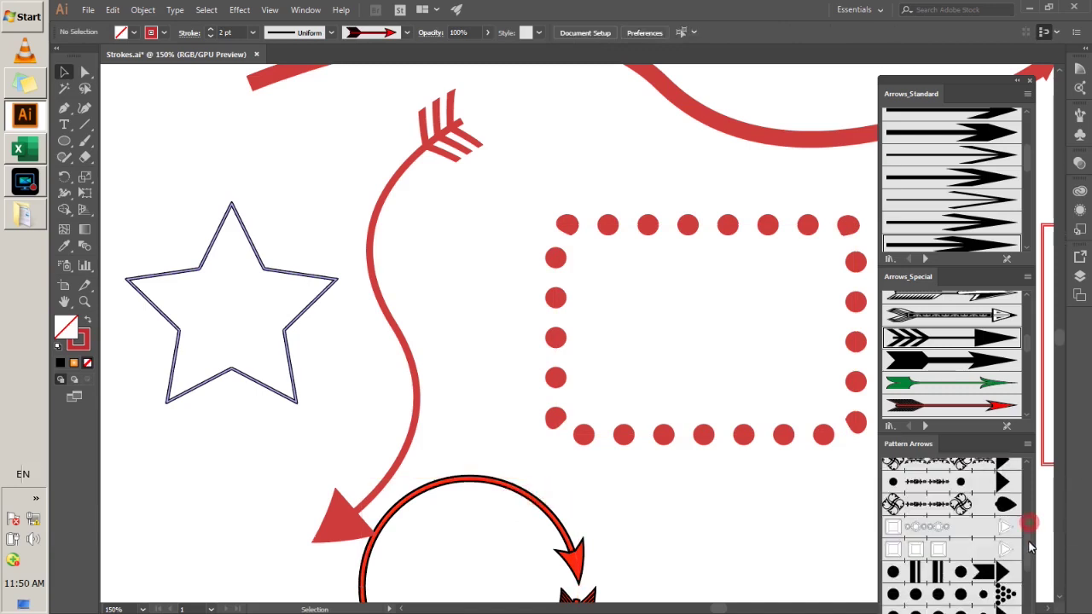
scroll(943, 551, "down", 3)
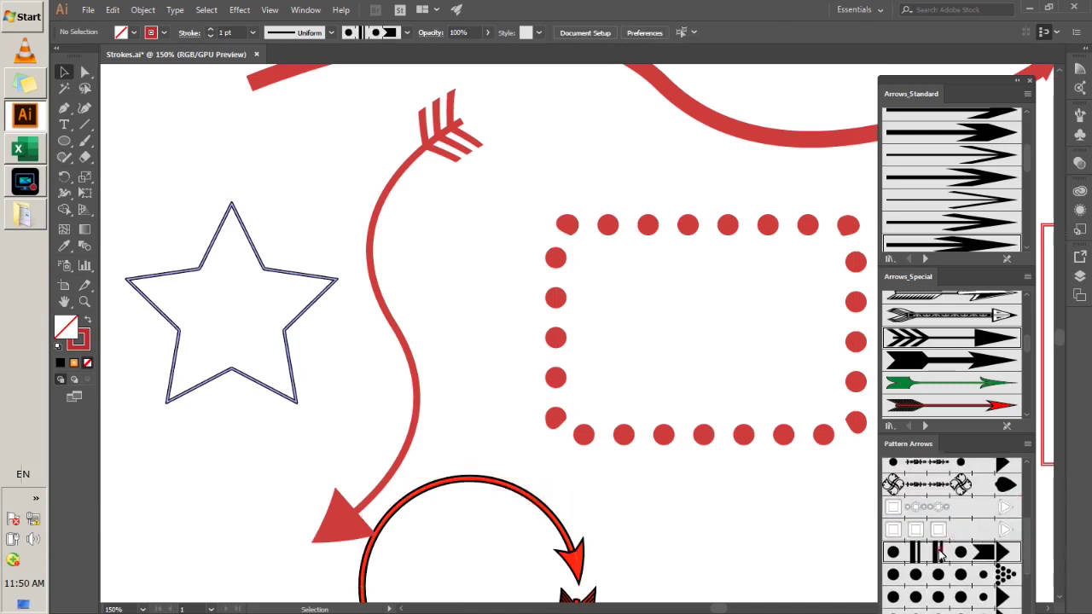
left_click(445, 484)
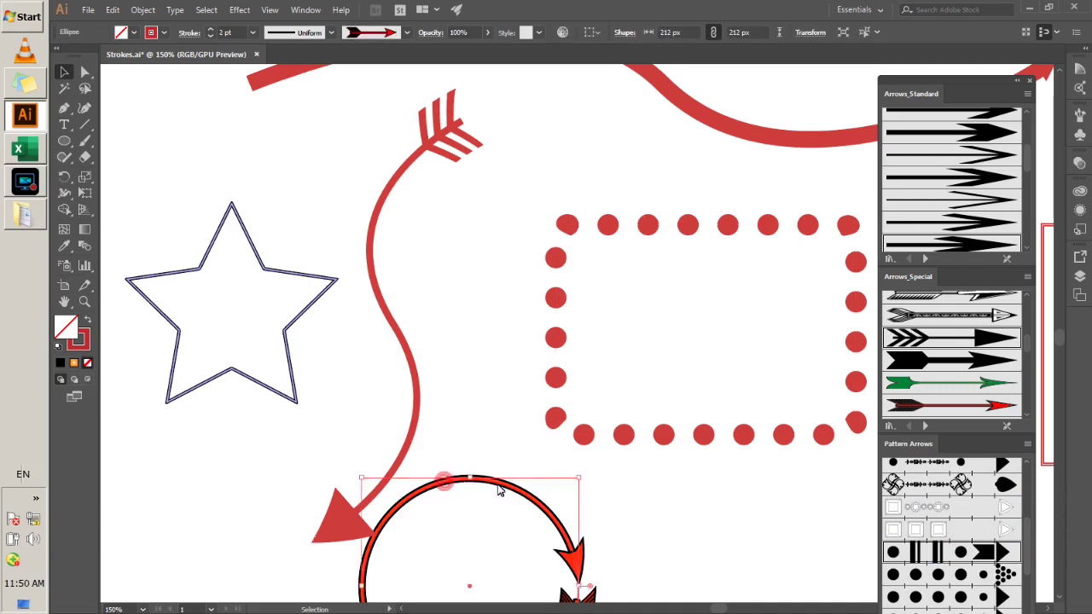
left_click(975, 556)
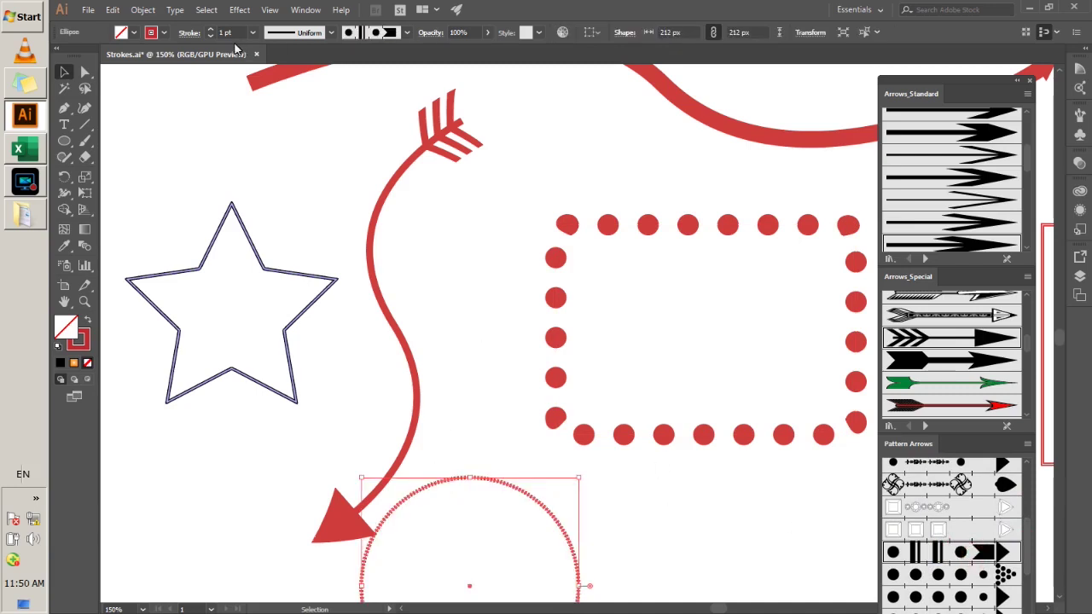
type("4")
key("Return")
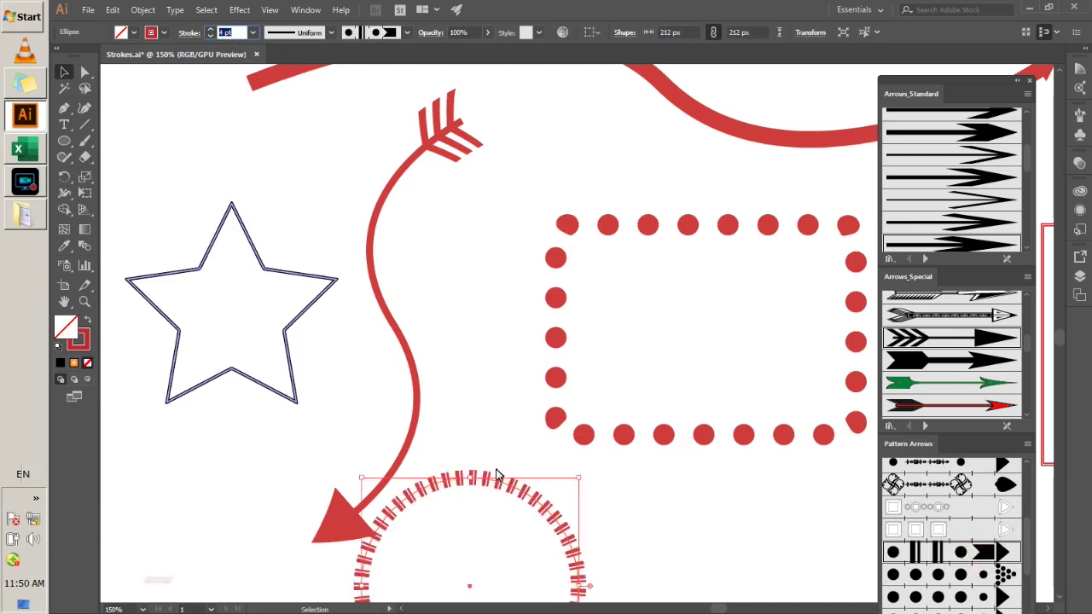
scroll(497, 556, "down", 1)
scroll(497, 557, "down", 3)
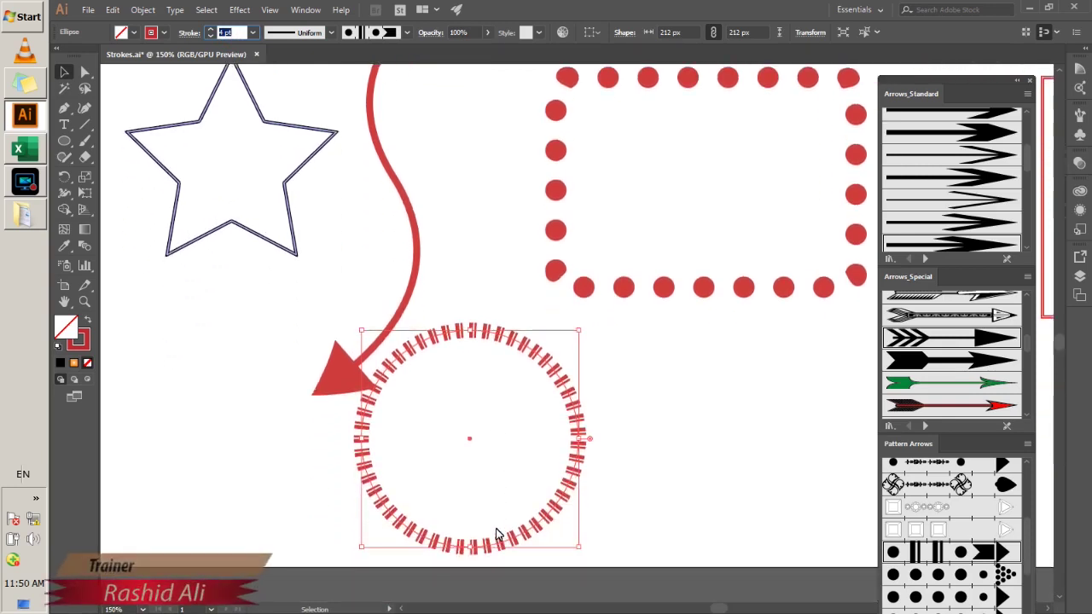
scroll(342, 384, "up", 1)
key("ctrl+shift+a")
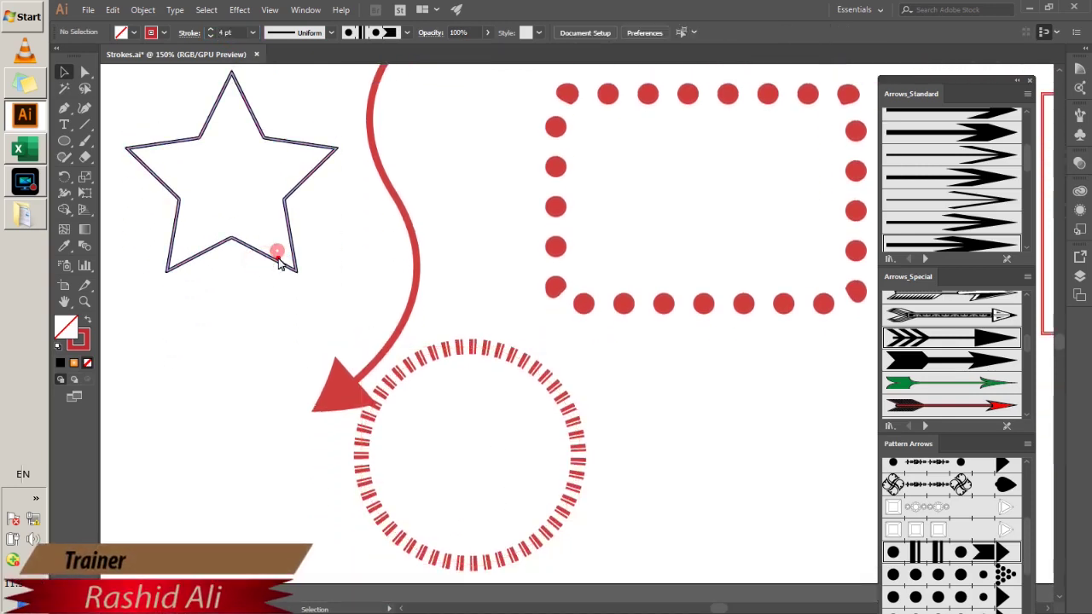
Outline the star with the red floral Pattern Arrows brush at 4 pt, then deselect
left_click(284, 264)
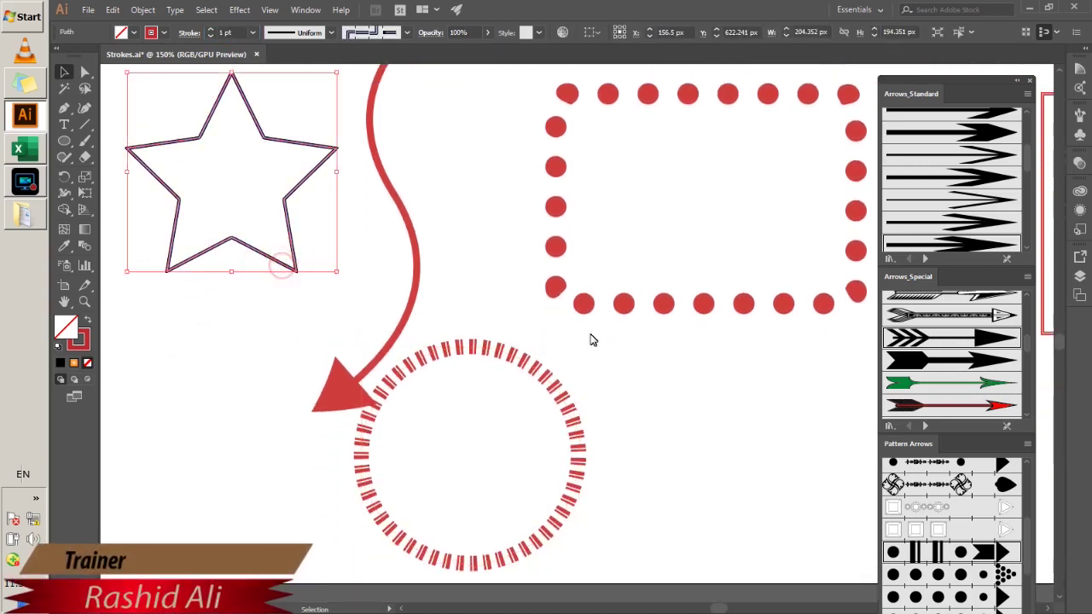
left_click(962, 488)
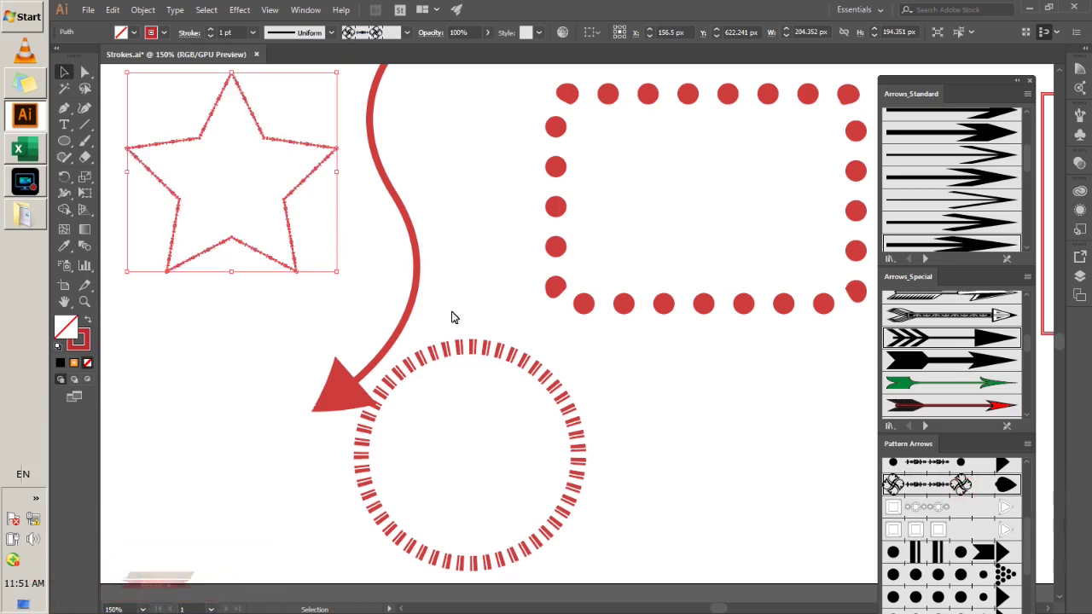
double_click(227, 33)
type("3")
key("Return")
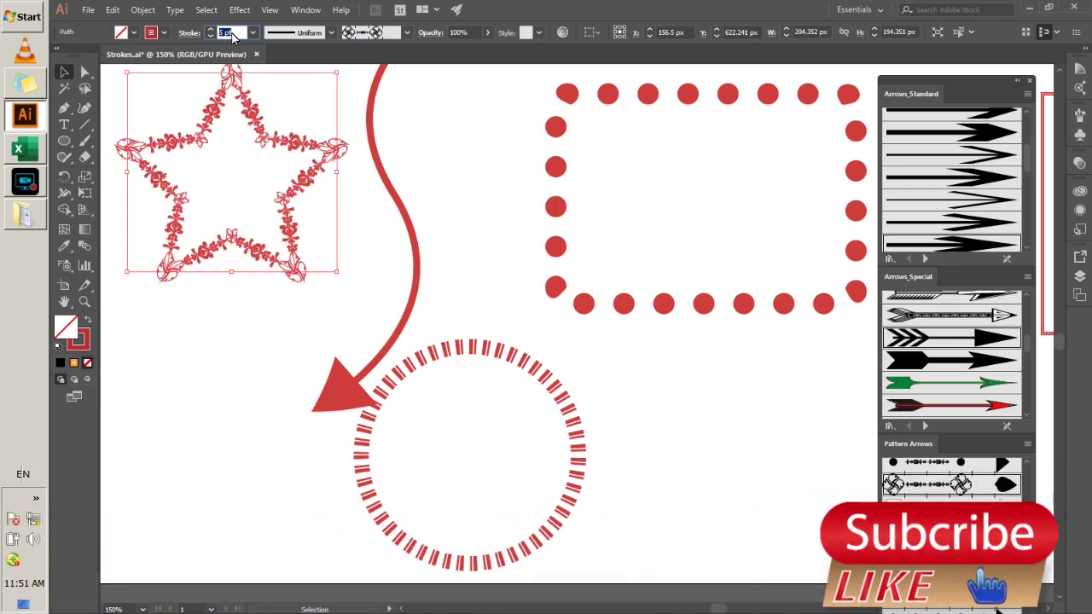
type("4")
key("Return")
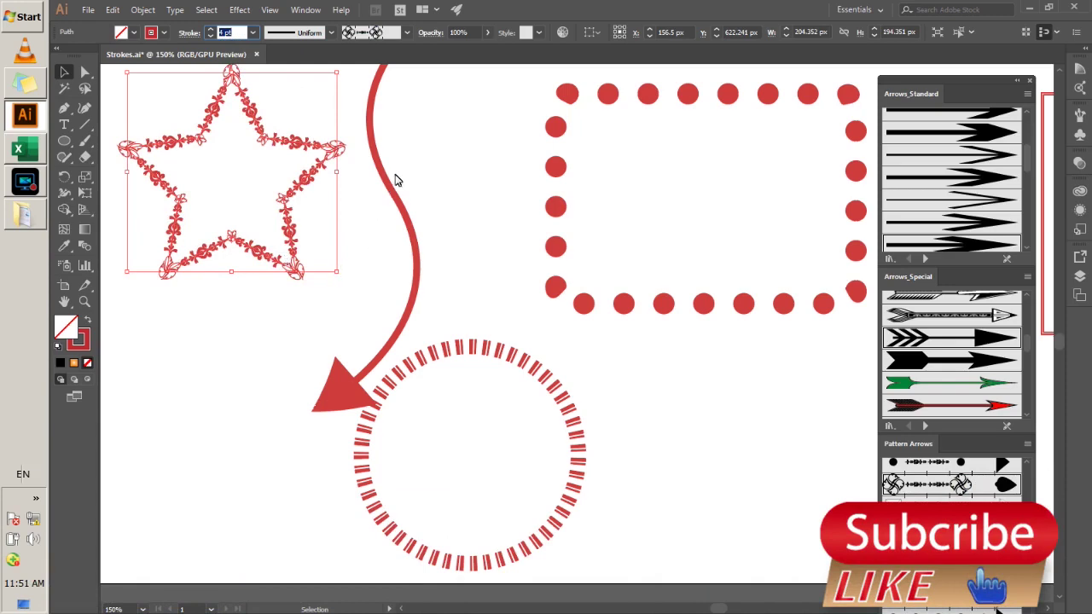
left_click(444, 166)
scroll(451, 165, "down", 1)
Recolour the rounded rectangle's large-dot pattern stroke from red to orange
scroll(689, 184, "up", 3)
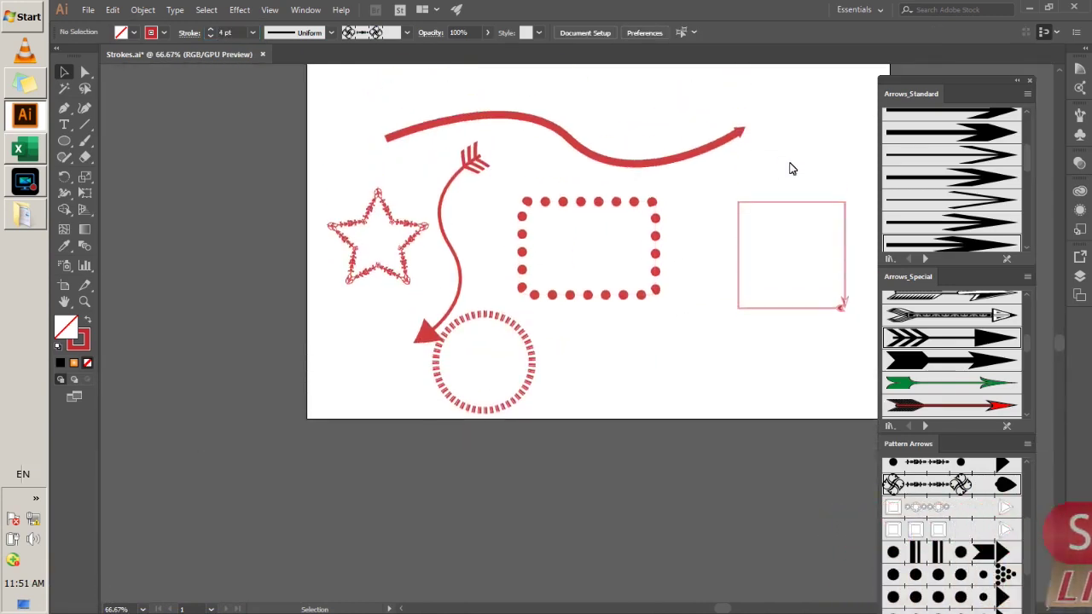
scroll(735, 130, "up", 3)
scroll(731, 121, "up", 3)
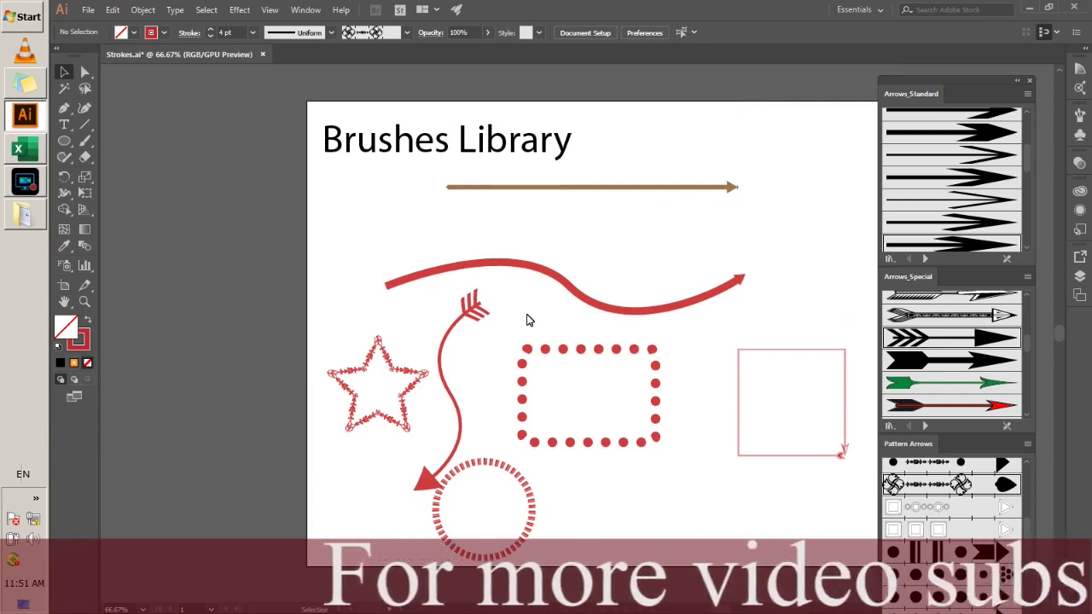
left_click(527, 350)
left_click(152, 34)
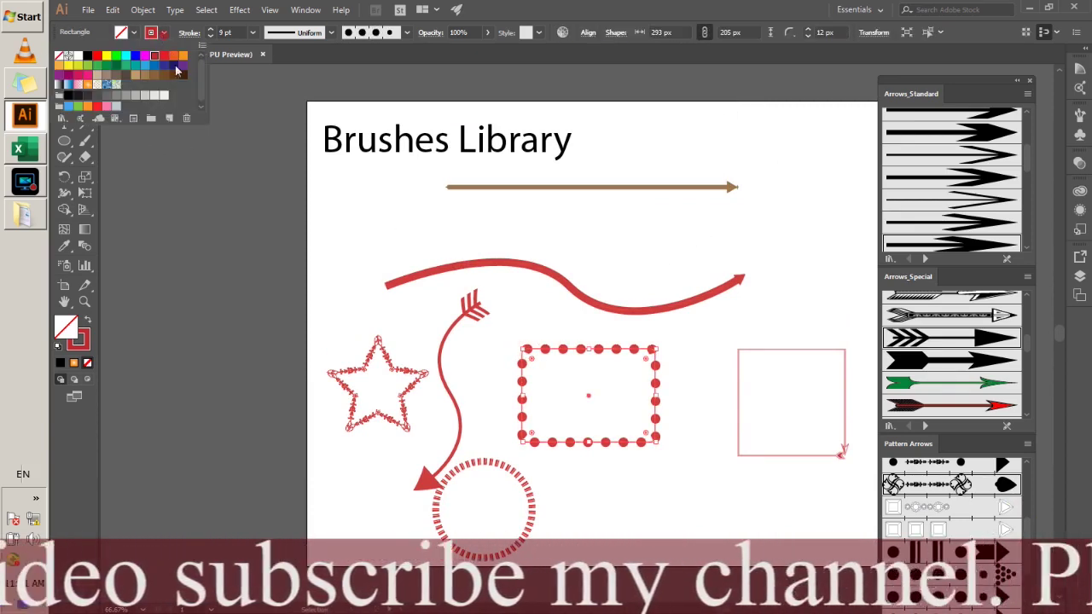
left_click(87, 107)
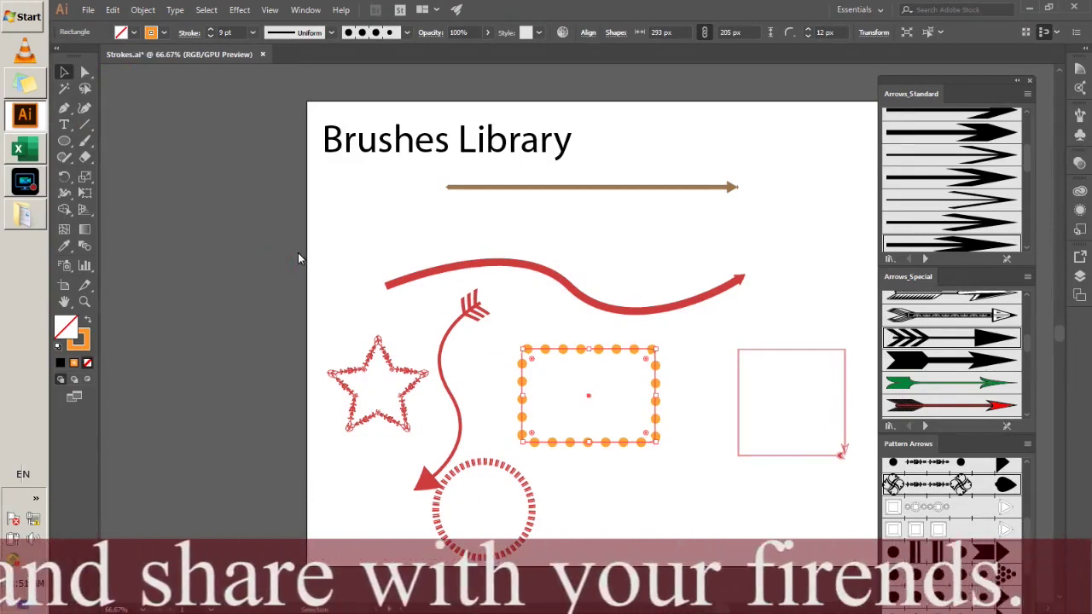